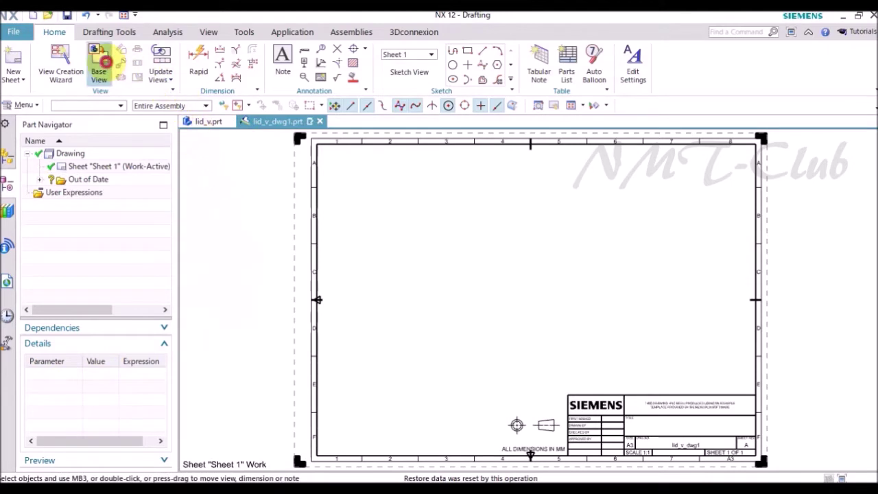
# Place a base view of the lid using the Right model orientation
pyautogui.click(104, 62)
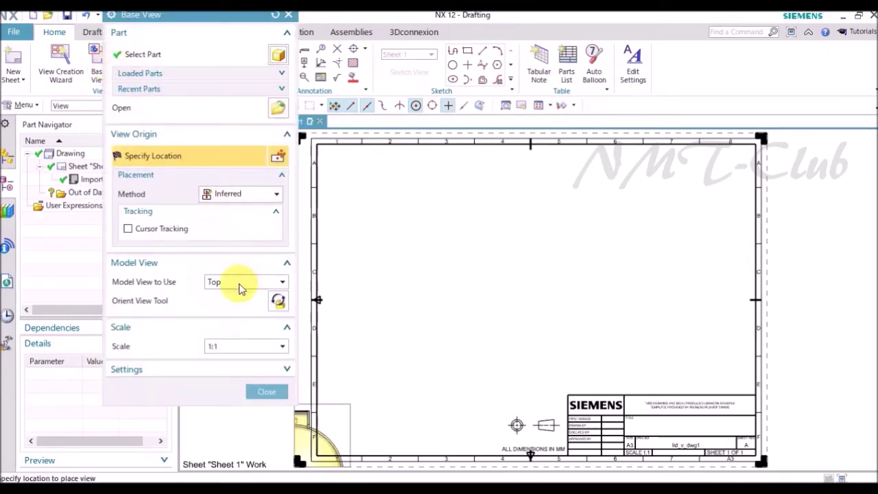
pyautogui.click(240, 287)
pyautogui.click(241, 320)
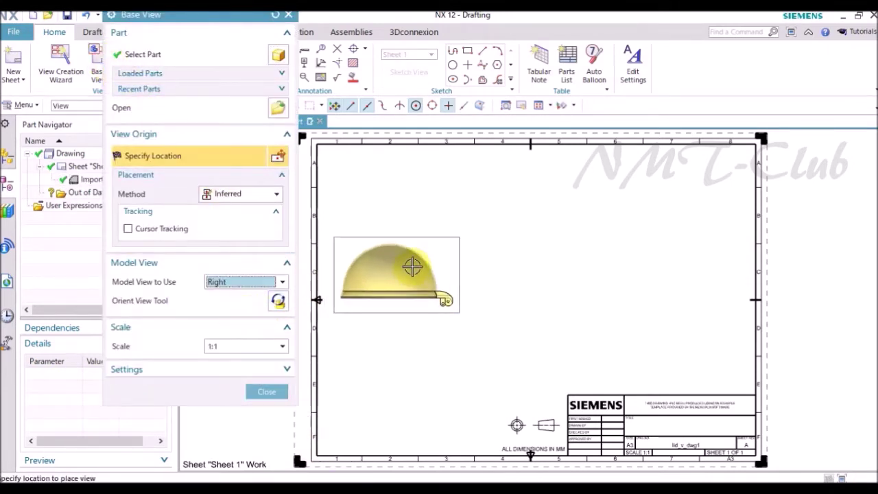
pyautogui.click(447, 243)
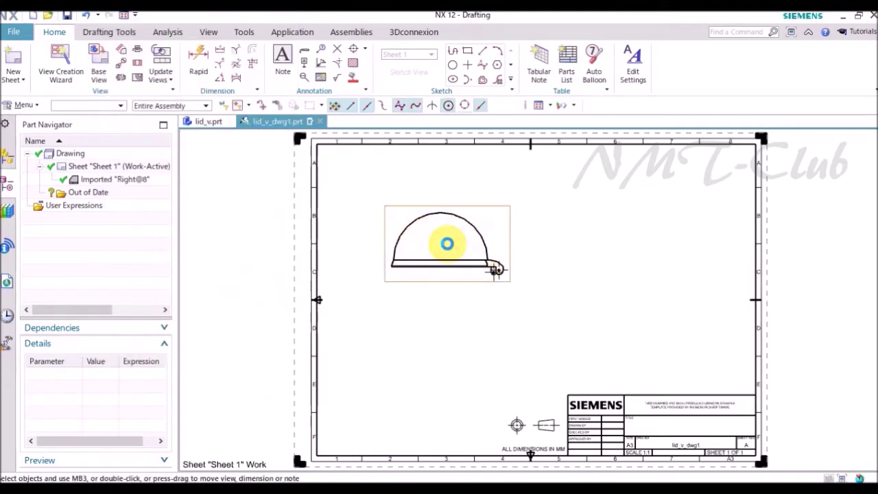
# Project two views from it, one horizontally to the right and one vertically below
pyautogui.click(233, 127)
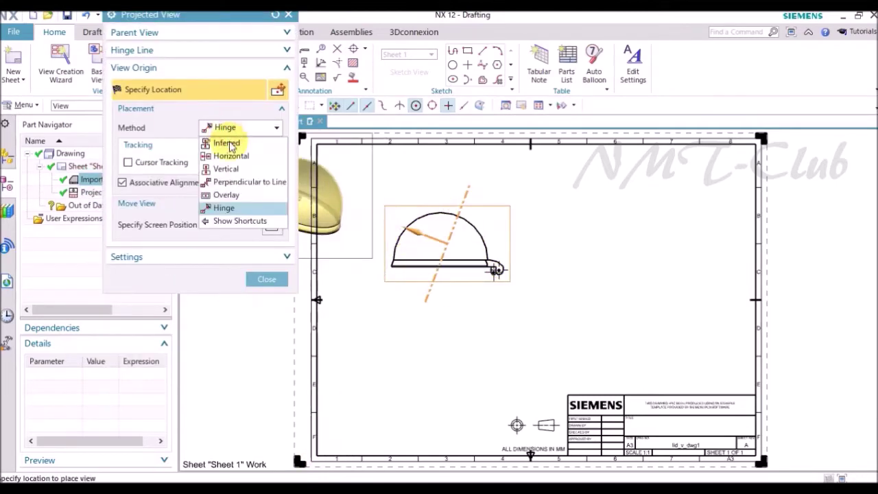
pyautogui.click(230, 155)
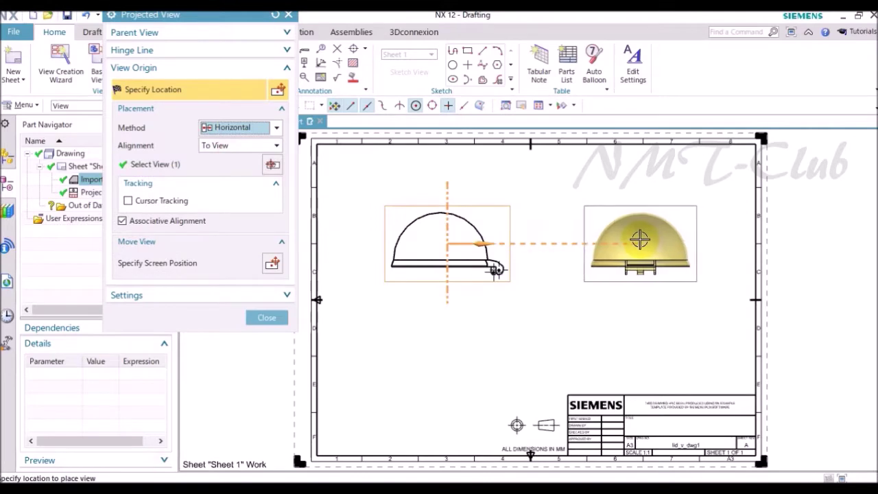
pyautogui.click(634, 239)
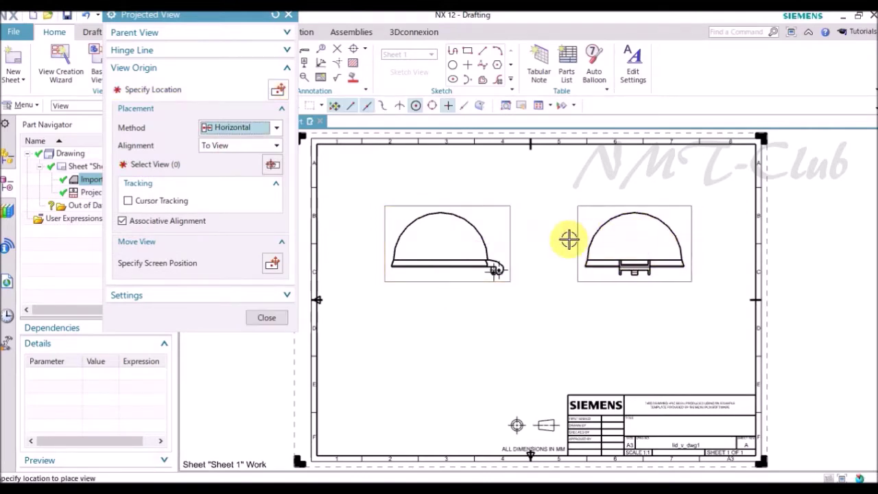
pyautogui.click(230, 128)
pyautogui.click(226, 169)
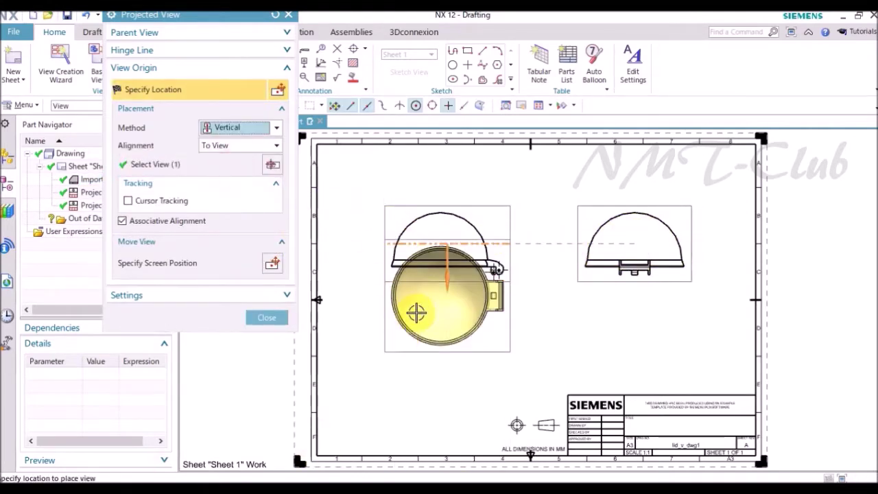
pyautogui.click(427, 366)
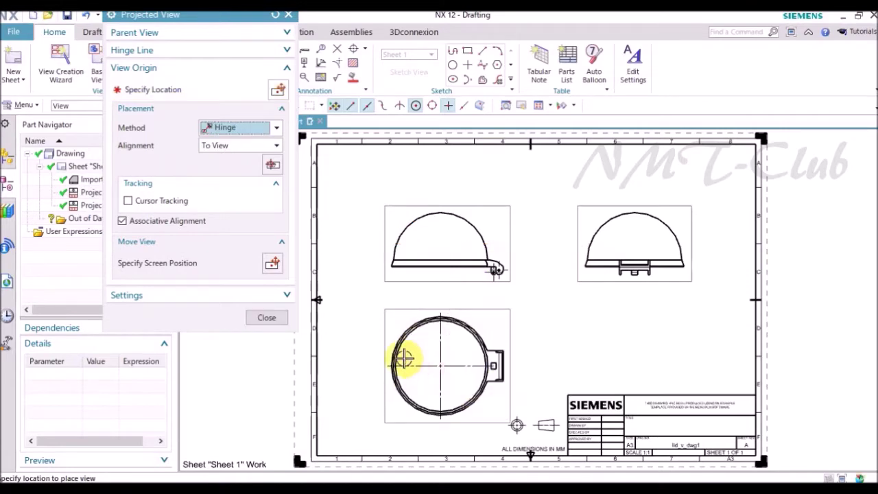
pyautogui.click(266, 281)
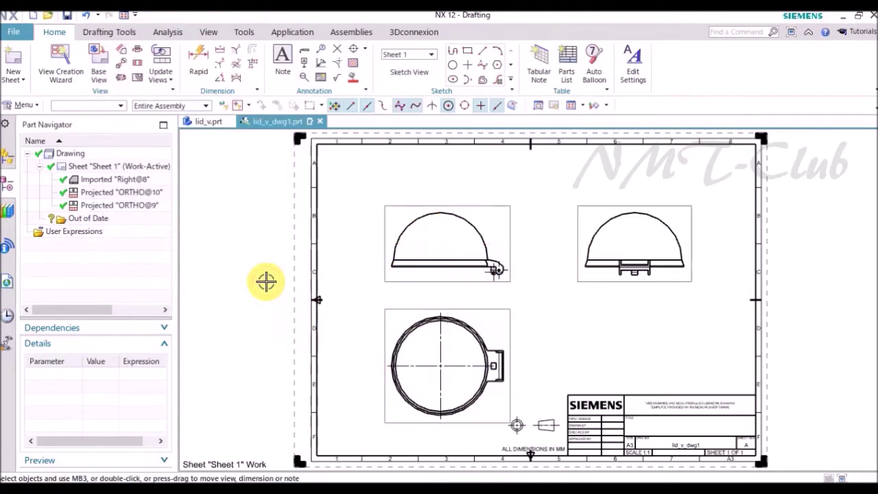
# In the Right view's active sketch, draw a studio spline from the lid base edge up to the dome outline
pyautogui.rightClick(489, 201)
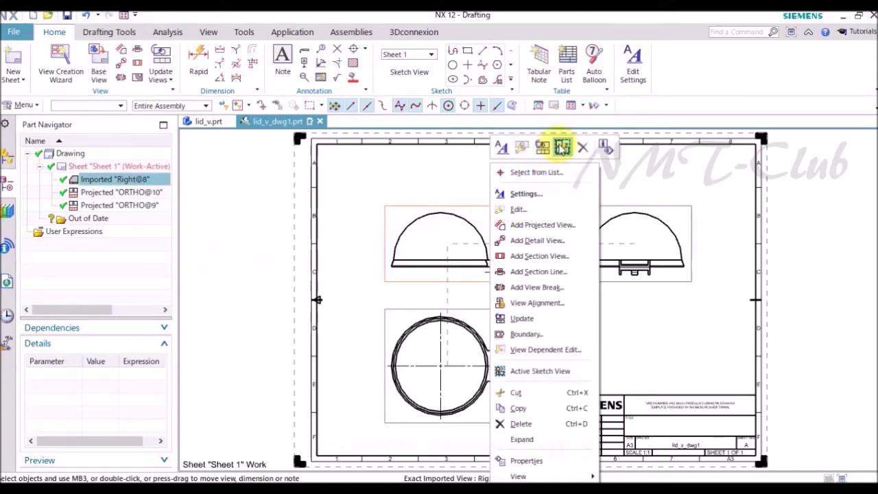
pyautogui.click(563, 147)
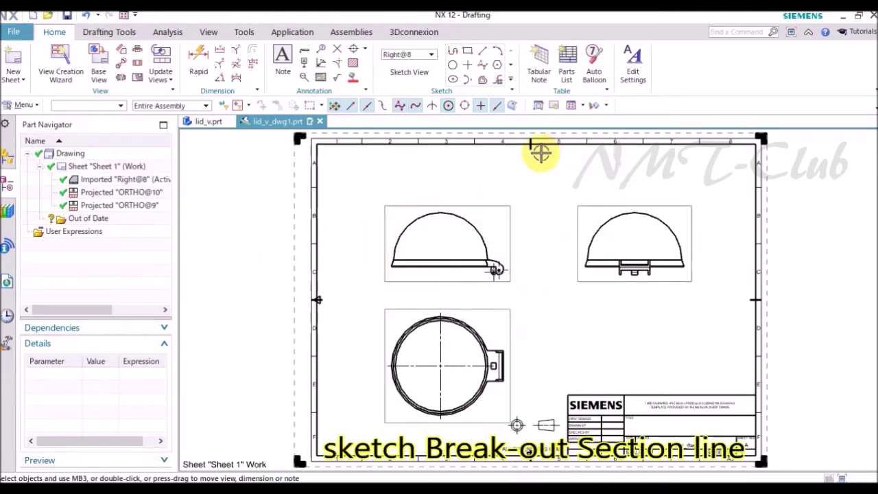
pyautogui.click(485, 68)
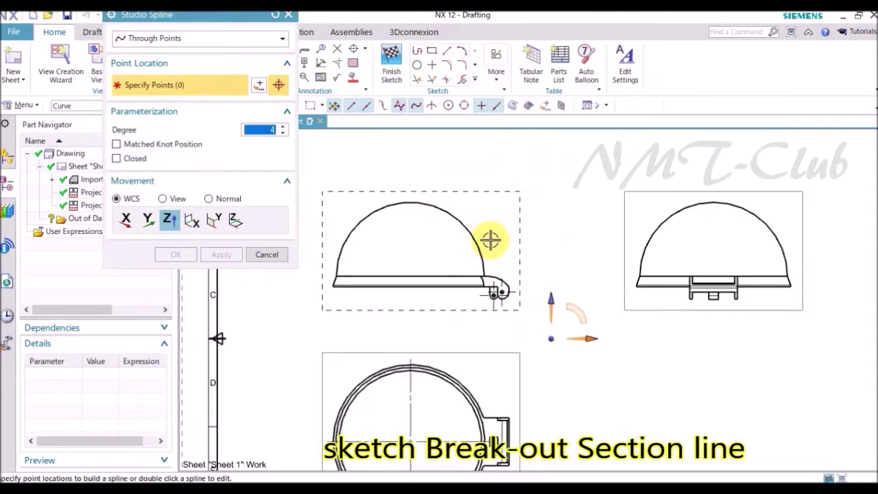
pyautogui.scroll(3, 420, 271)
pyautogui.scroll(-1, 423, 343)
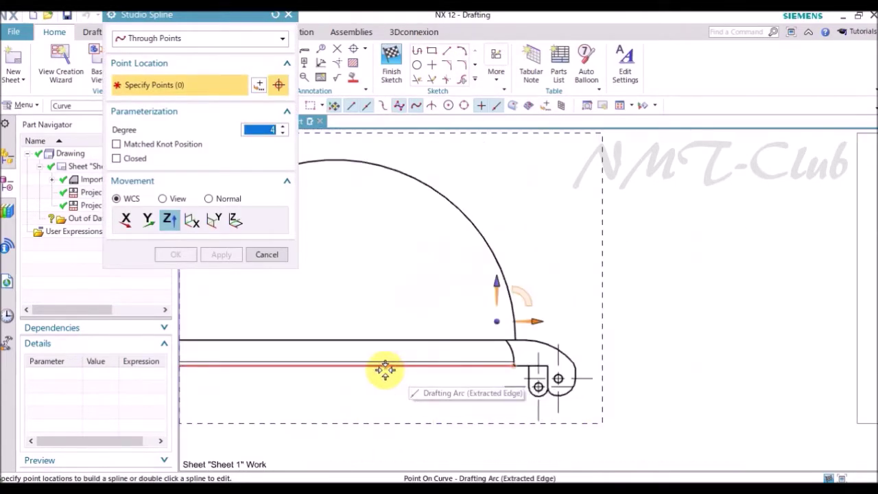
pyautogui.click(387, 368)
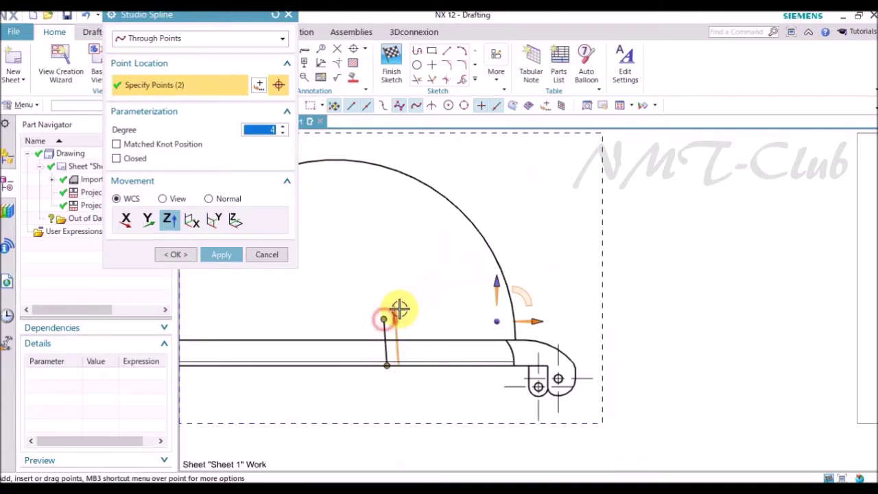
pyautogui.click(426, 292)
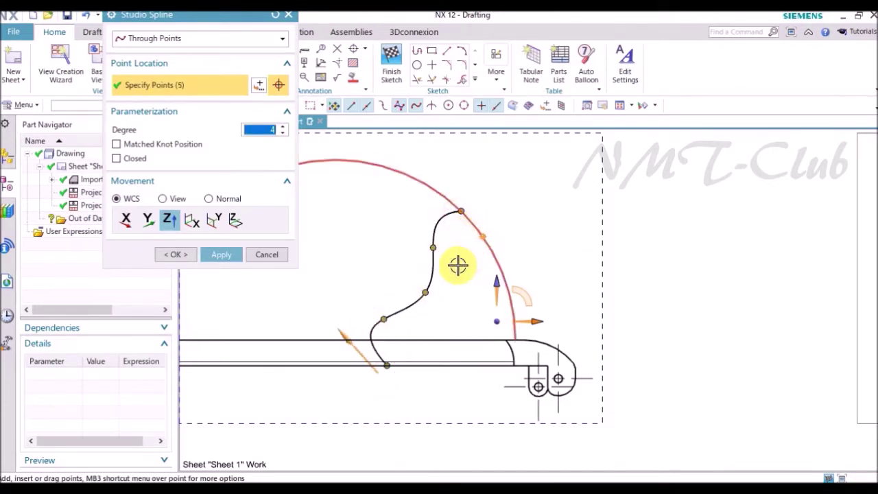
pyautogui.click(176, 254)
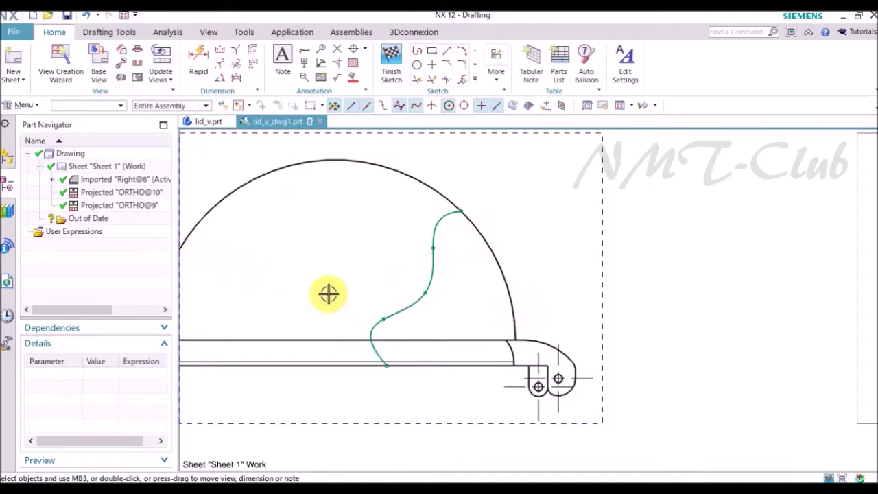
pyautogui.hotkey('ctrl', 'f')
pyautogui.rightClick(523, 265)
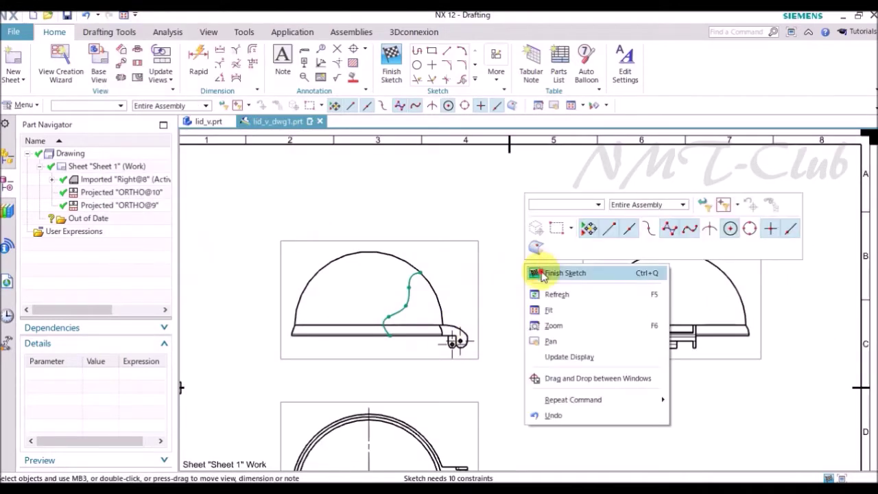
pyautogui.click(541, 272)
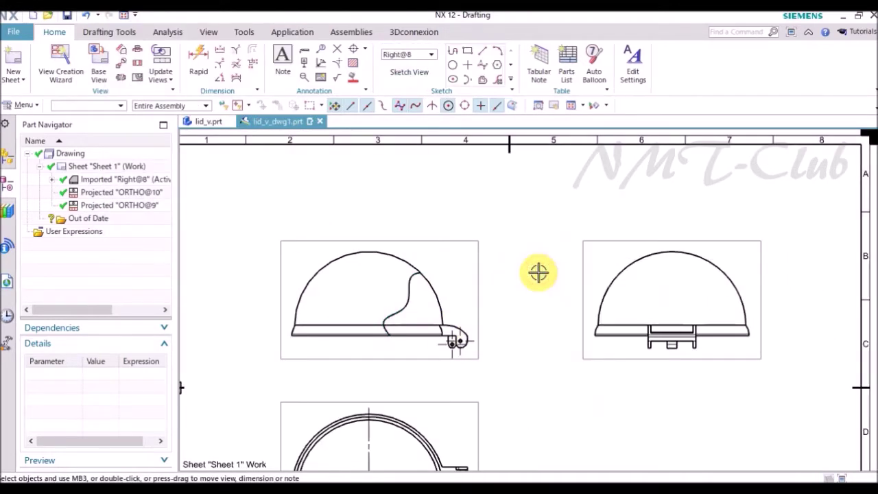
# Set the boundary sketch's display width to 0.18 mm and fit the whole sheet
pyautogui.click(54, 179)
pyautogui.rightClick(122, 193)
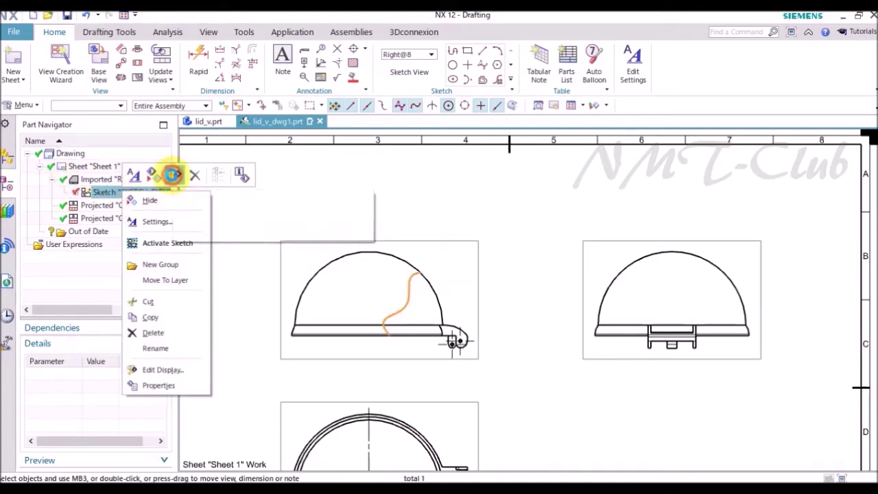
pyautogui.click(174, 177)
pyautogui.click(233, 130)
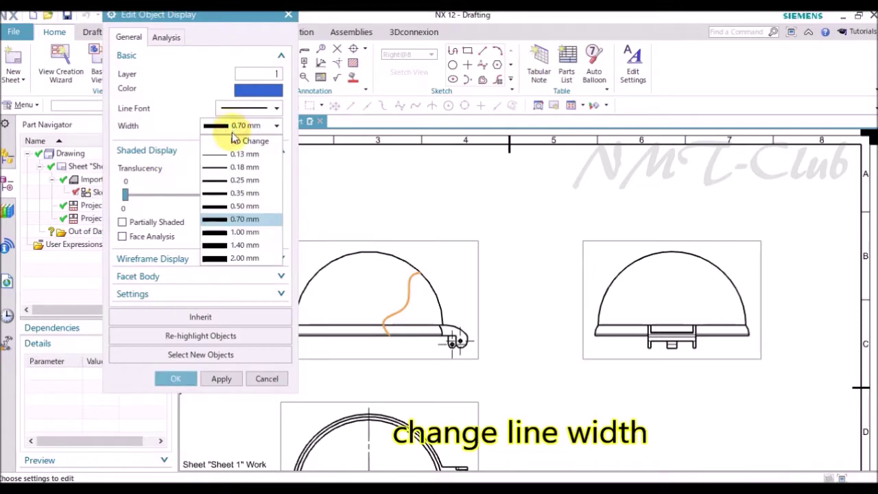
pyautogui.click(232, 167)
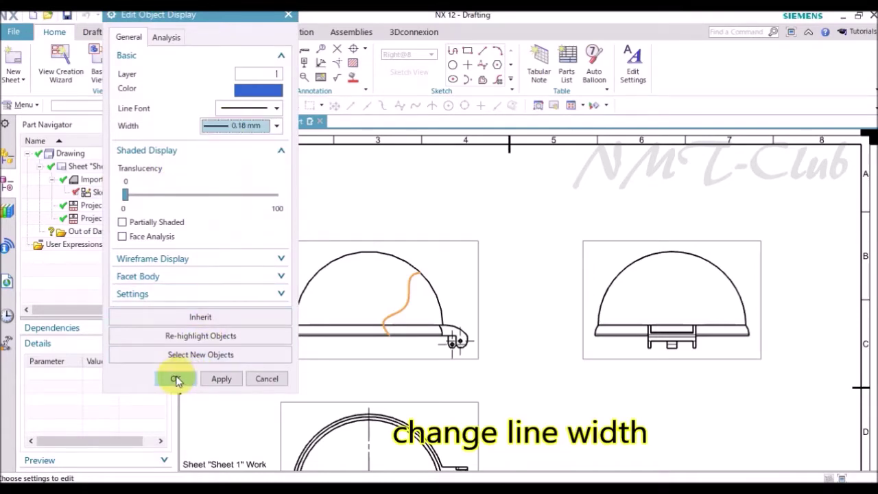
pyautogui.click(175, 378)
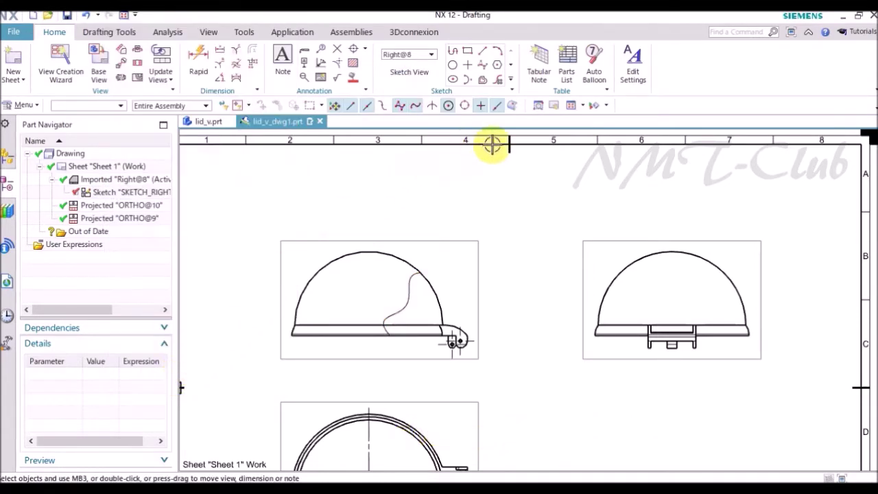
pyautogui.click(570, 106)
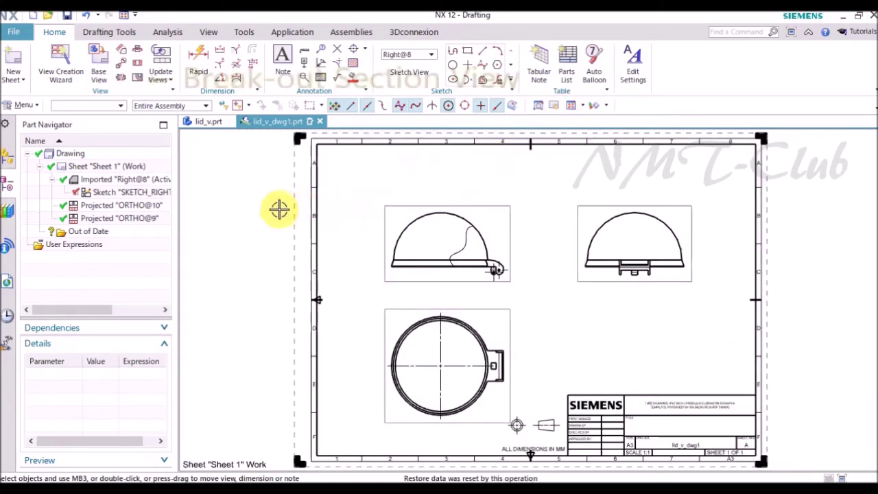
# Start a break-out section on the Right view, with depth at the bottom lug and the spline as boundary
pyautogui.click(132, 71)
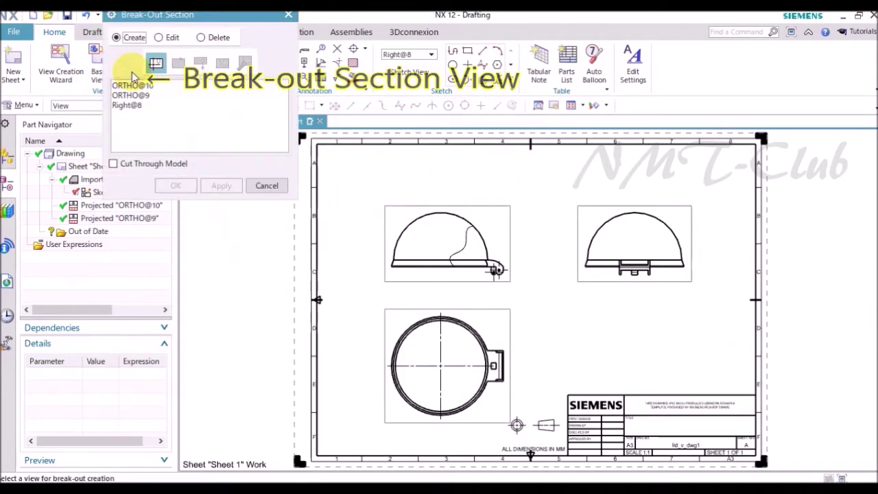
pyautogui.click(456, 205)
pyautogui.scroll(3, 721, 298)
pyautogui.scroll(3, 754, 305)
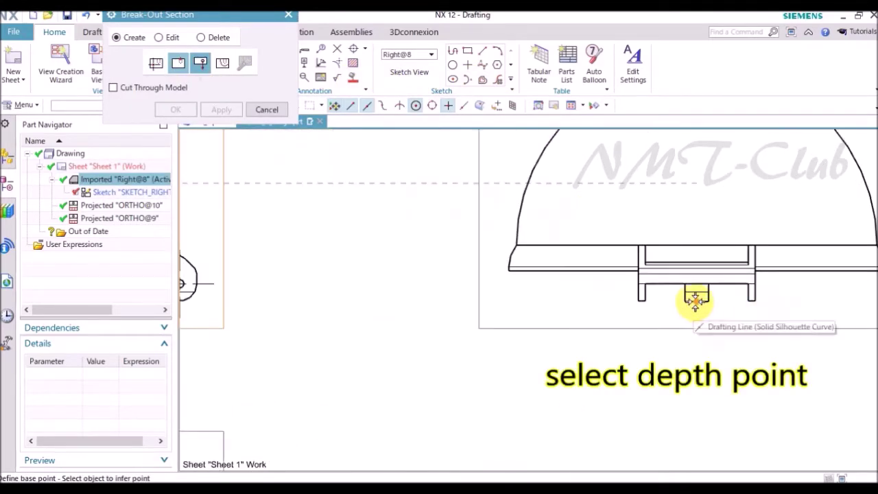
pyautogui.click(698, 300)
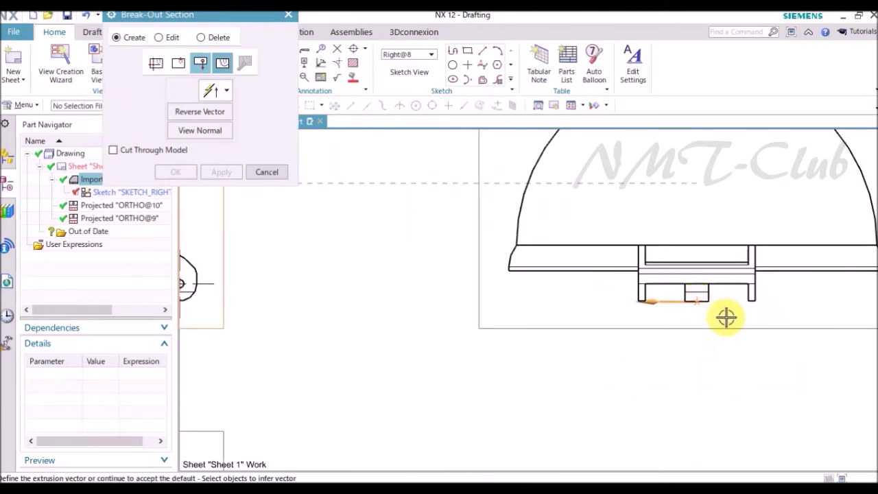
pyautogui.scroll(-3, 720, 315)
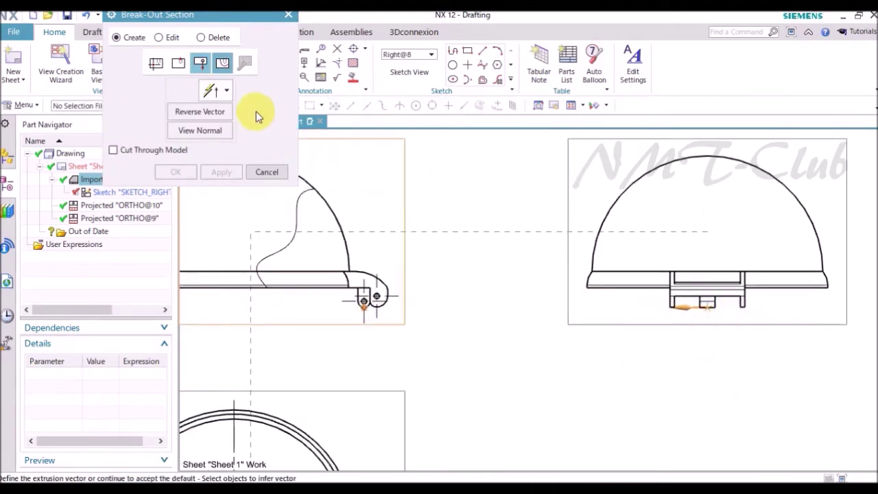
pyautogui.click(223, 63)
pyautogui.click(277, 247)
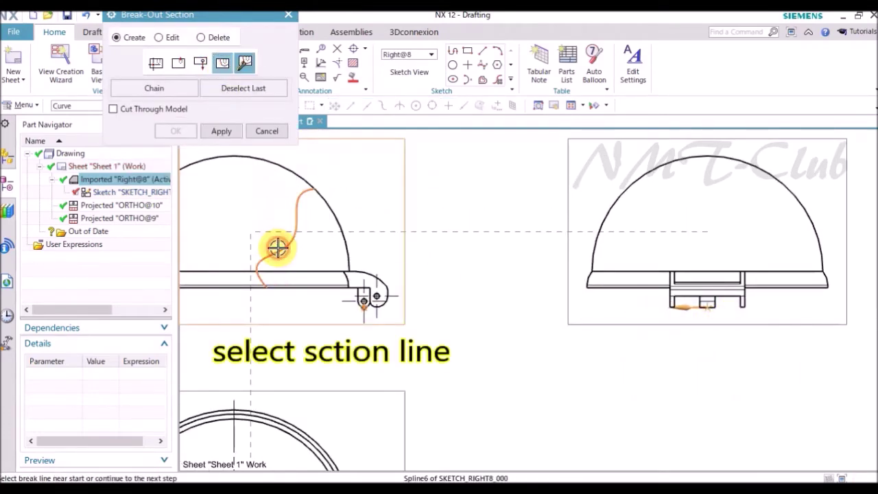
# Add boundary vertices around the hinge and apply the break-out section
pyautogui.click(244, 63)
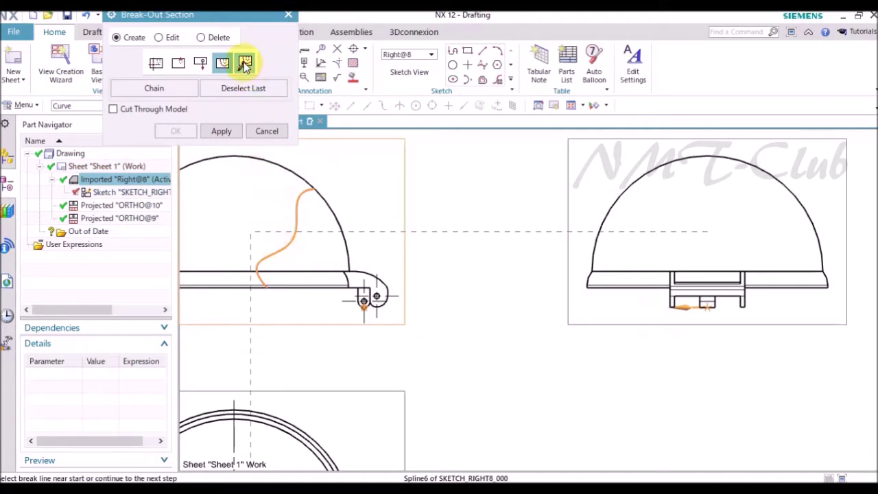
pyautogui.moveTo(314, 189); pyautogui.dragTo(309, 201)
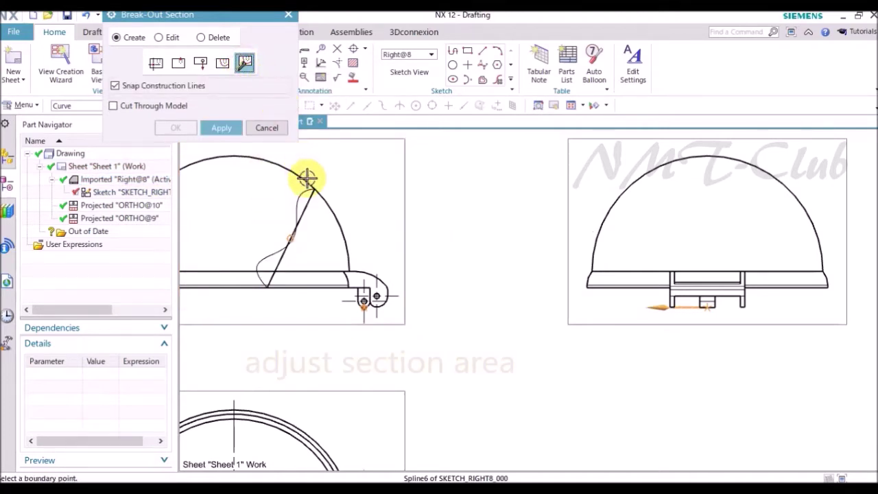
pyautogui.click(308, 204)
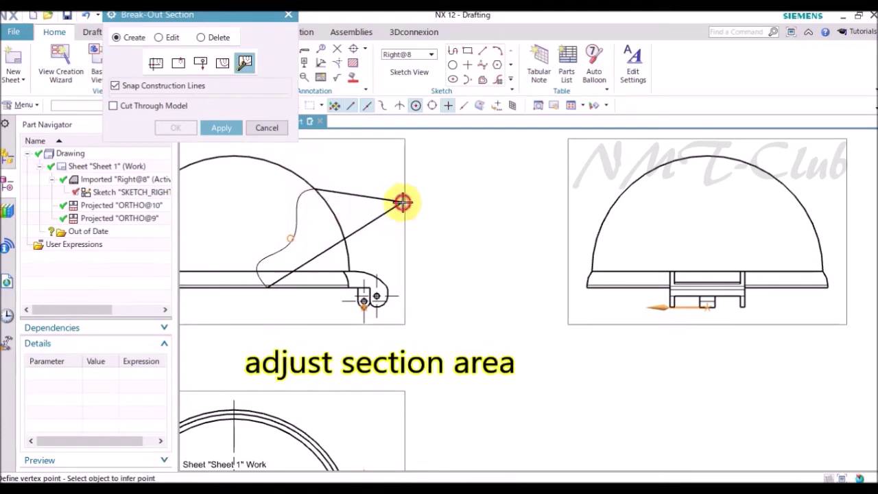
pyautogui.click(403, 203)
pyautogui.click(352, 235)
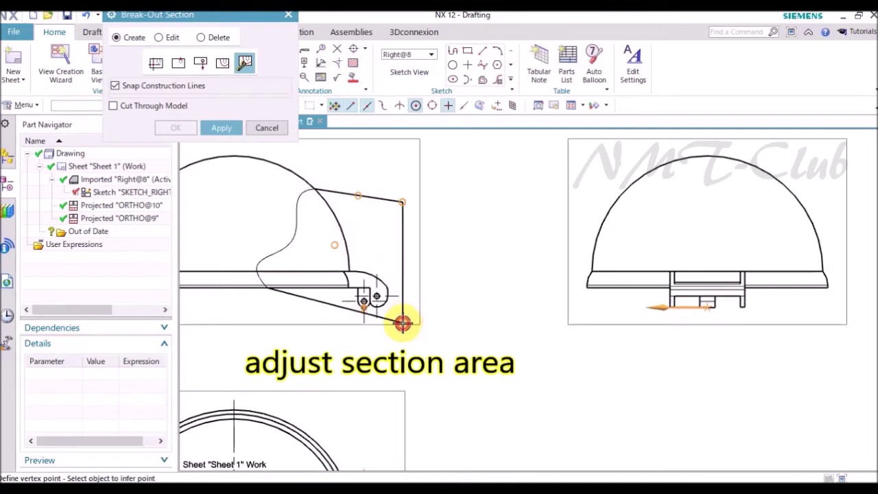
pyautogui.click(402, 323)
pyautogui.click(325, 302)
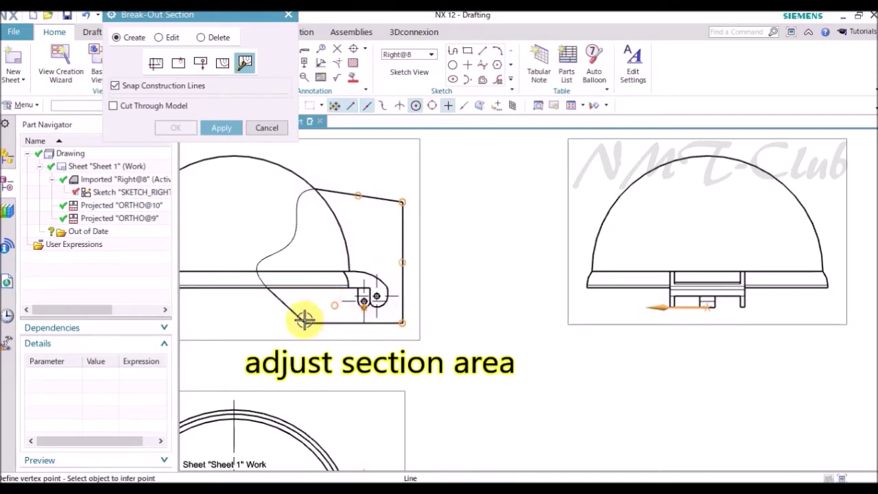
pyautogui.click(304, 319)
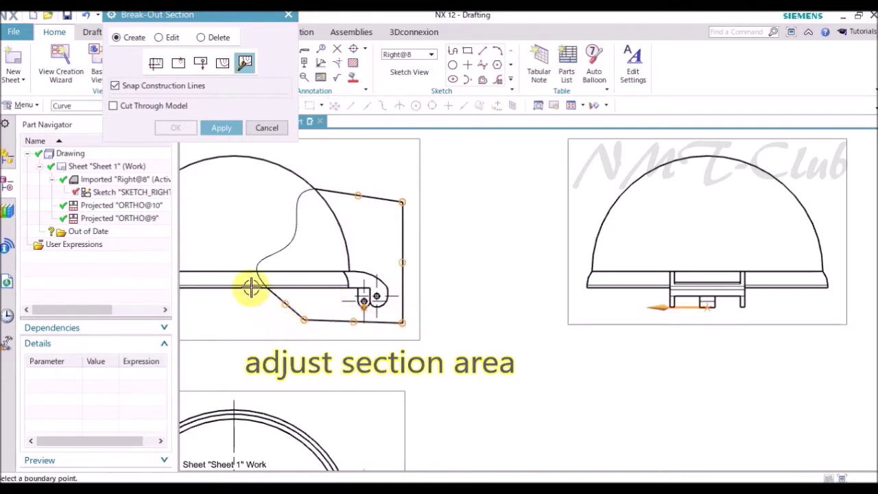
pyautogui.click(221, 130)
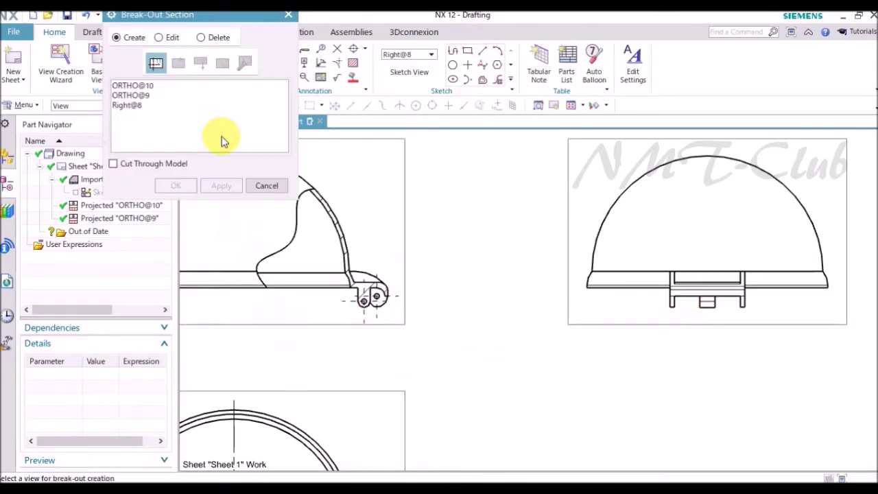
pyautogui.click(261, 186)
pyautogui.scroll(2, 309, 304)
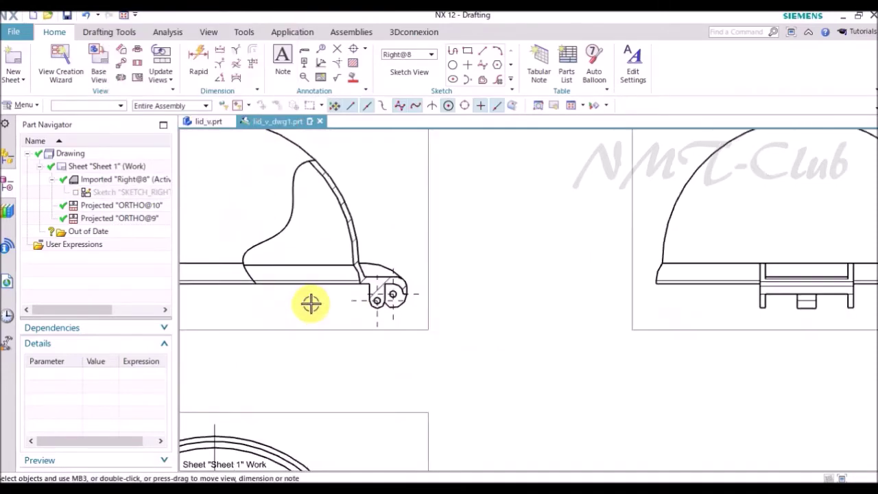
# Delete the hinge hole's centre mark
pyautogui.scroll(2, 365, 309)
pyautogui.click(393, 302)
pyautogui.press('Delete')
# Change the section crosshatch distance to 1.0
pyautogui.scroll(1, 487, 343)
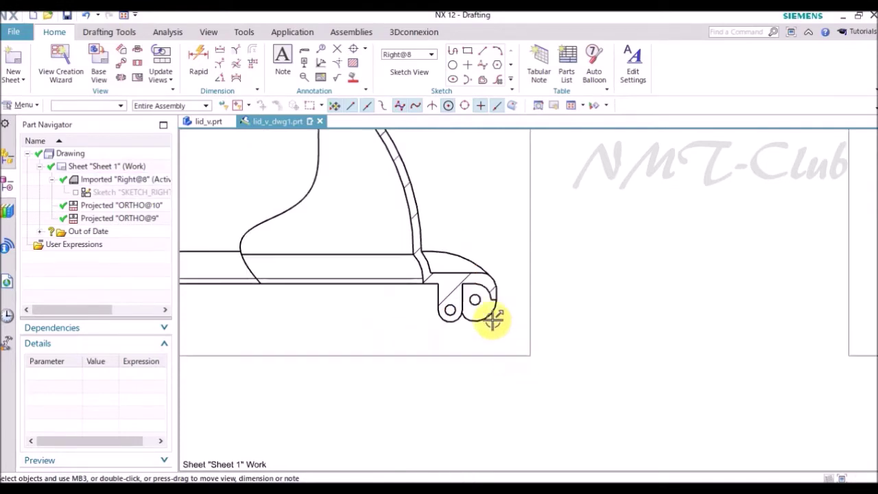
pyautogui.scroll(1, 444, 282)
pyautogui.rightClick(432, 286)
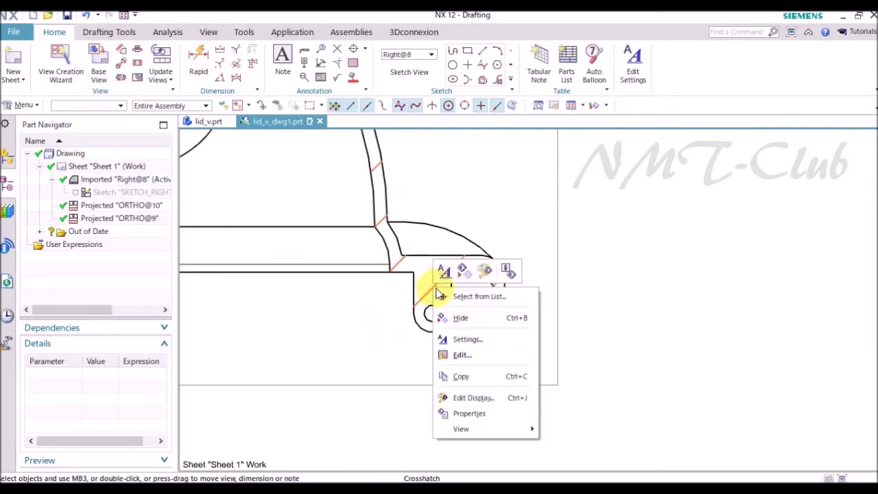
pyautogui.click(462, 355)
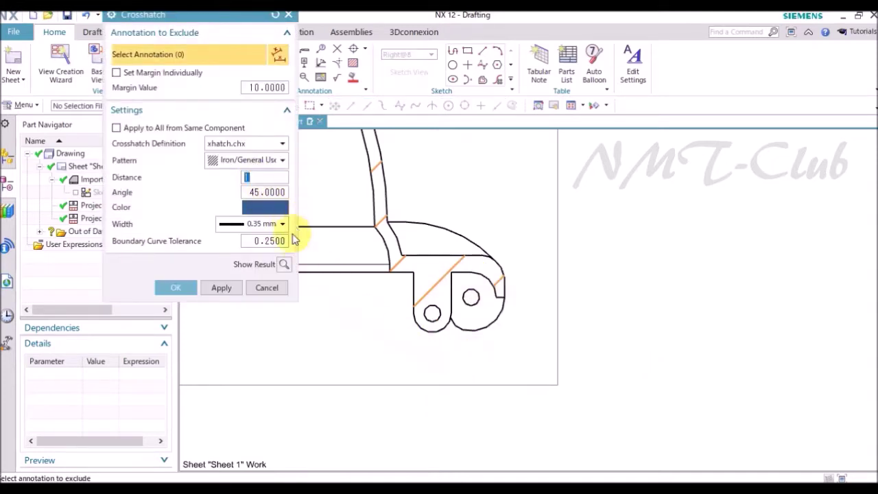
pyautogui.click(225, 289)
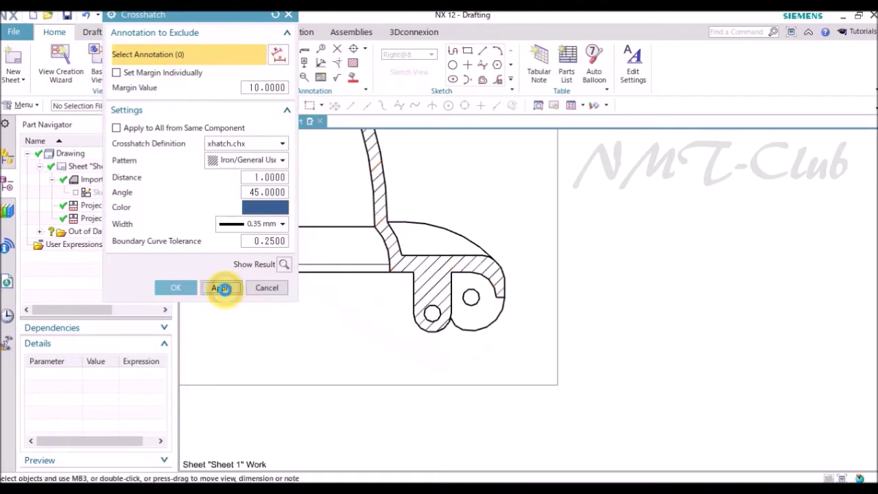
pyautogui.click(267, 289)
pyautogui.scroll(-2, 412, 356)
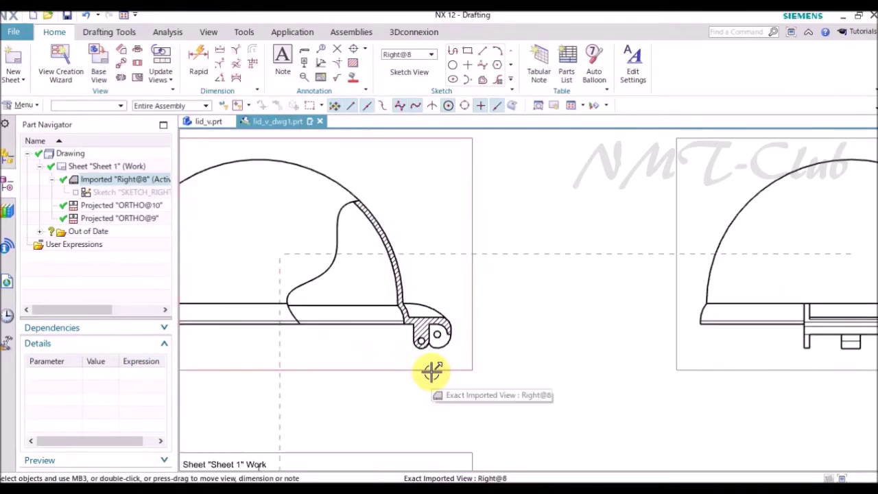
# Create circular Detail F around the hinge at 2:1 and move its label under the view
pyautogui.click(122, 64)
pyautogui.scroll(3, 412, 319)
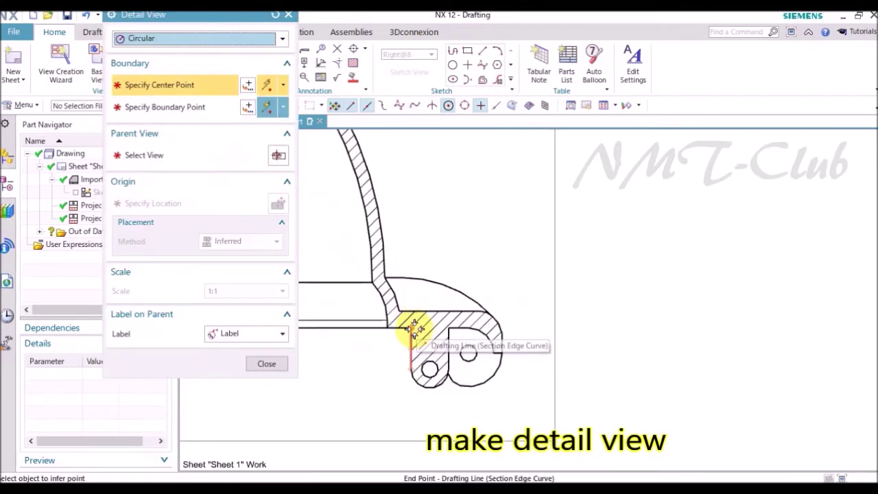
pyautogui.click(412, 326)
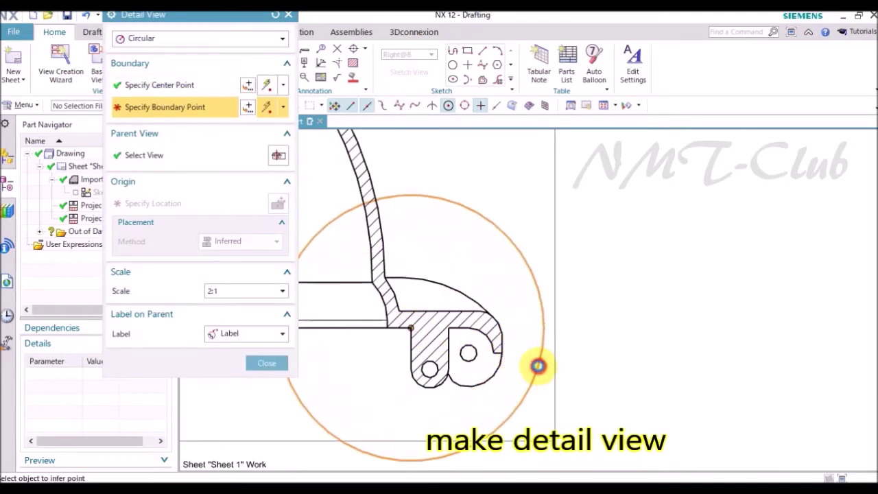
pyautogui.click(537, 365)
pyautogui.scroll(-3, 445, 275)
pyautogui.scroll(2, 522, 325)
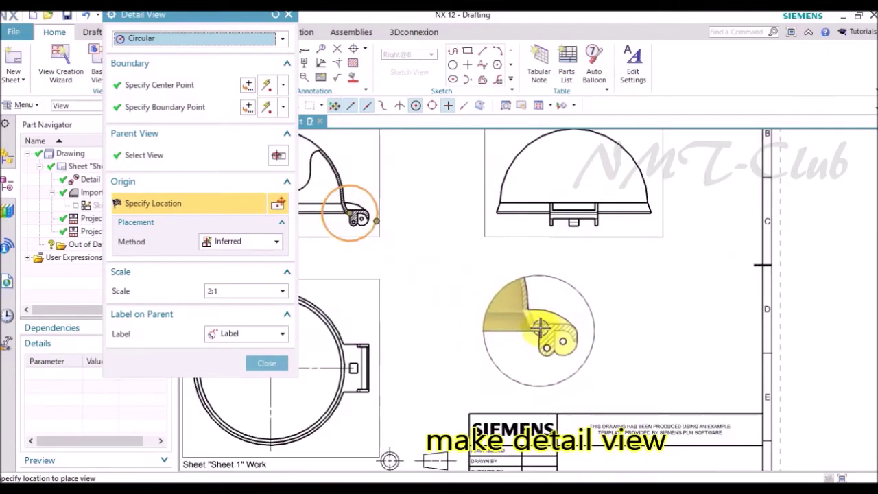
pyautogui.click(548, 328)
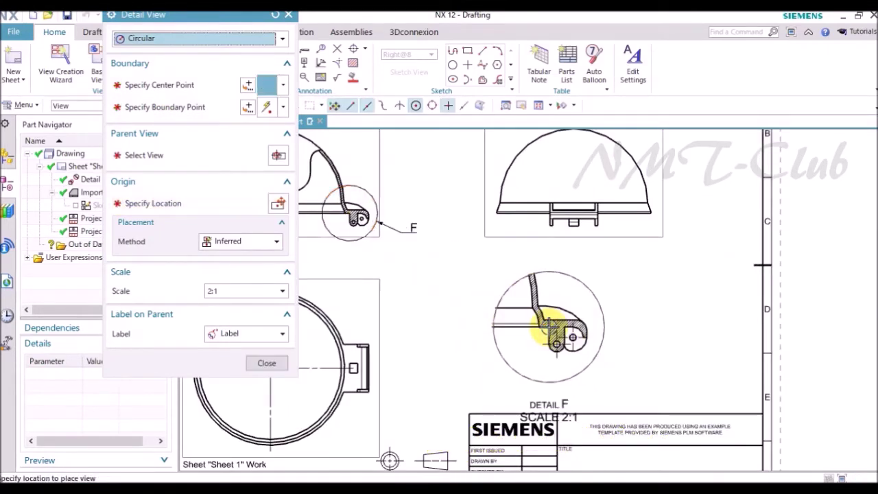
pyautogui.click(267, 364)
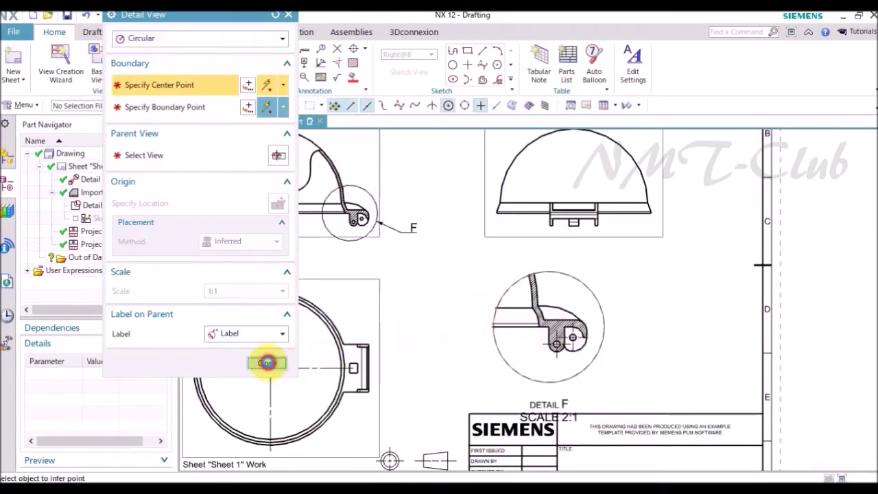
pyautogui.moveTo(565, 389); pyautogui.dragTo(606, 379)
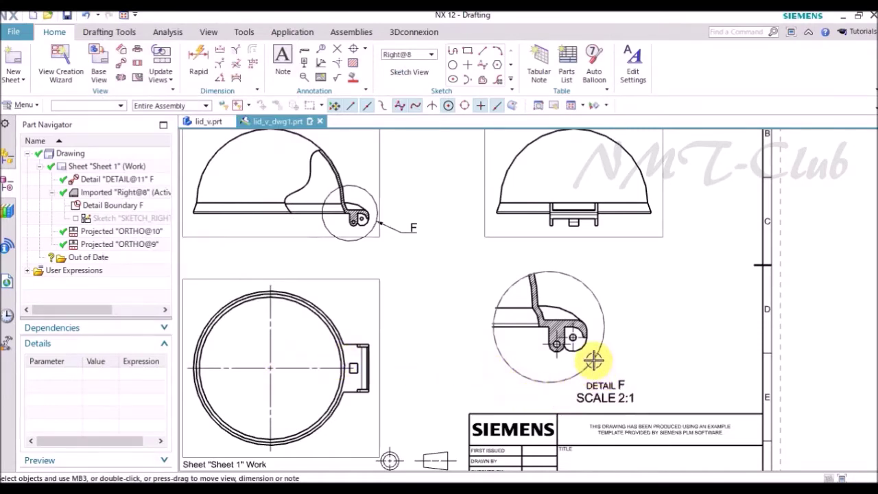
pyautogui.rightClick(592, 357)
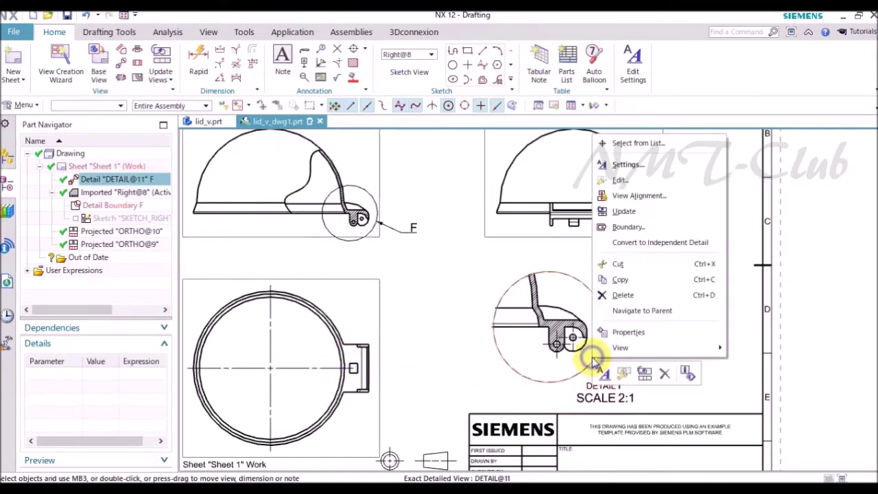
# Give Detail F a manual rectangular boundary with a rectangular parent-view label
pyautogui.click(628, 228)
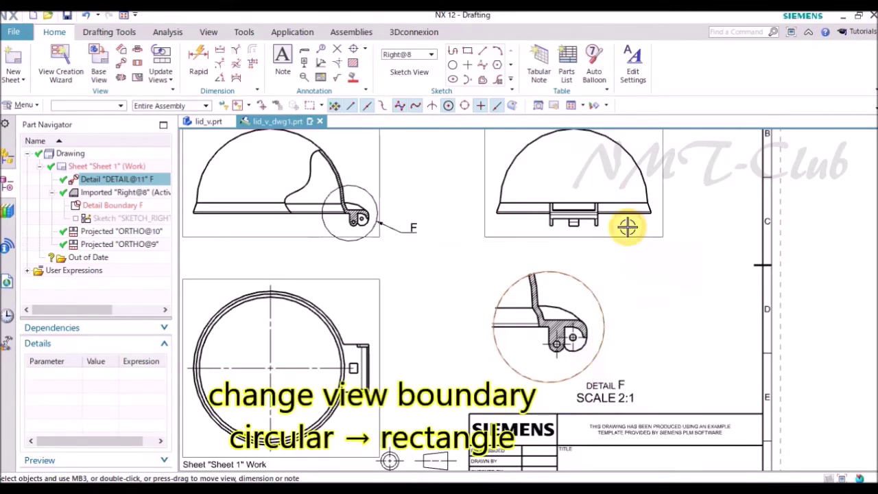
pyautogui.click(186, 113)
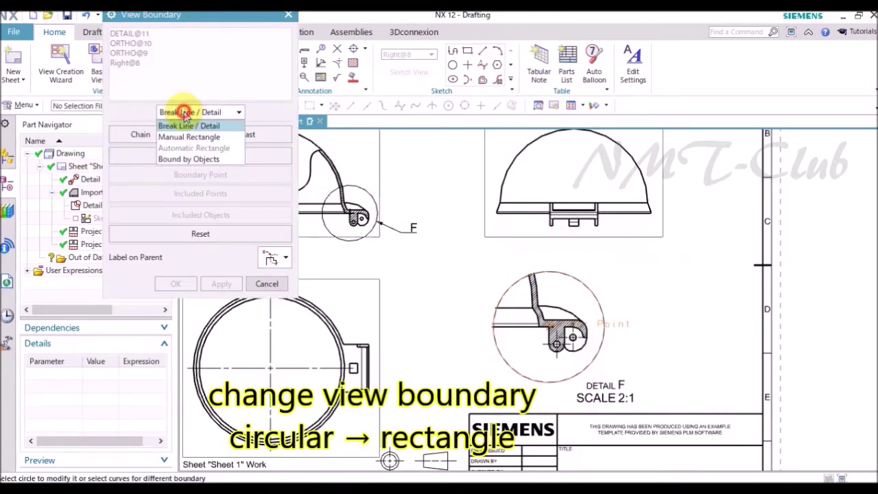
pyautogui.click(201, 138)
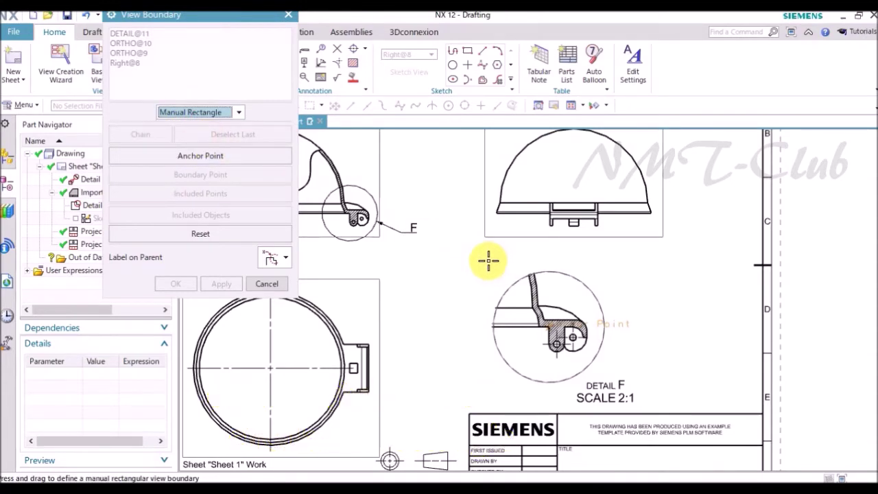
pyautogui.moveTo(491, 264); pyautogui.dragTo(572, 336)
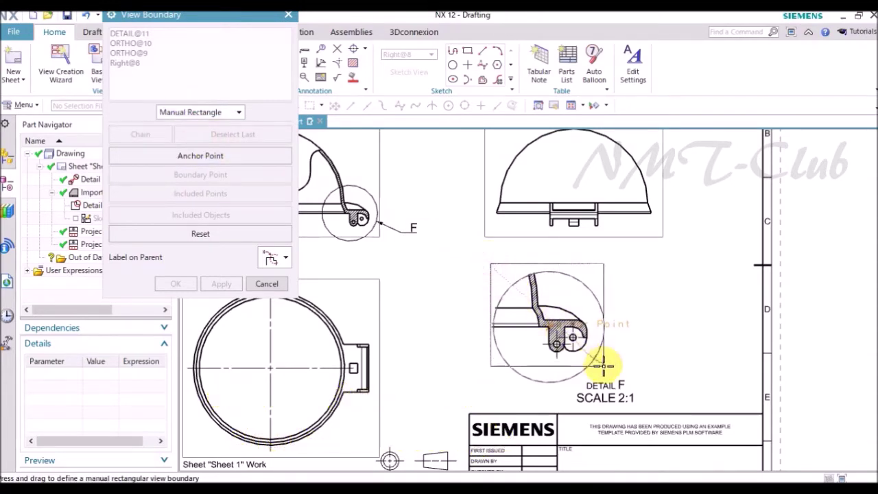
pyautogui.moveTo(602, 366); pyautogui.dragTo(604, 367)
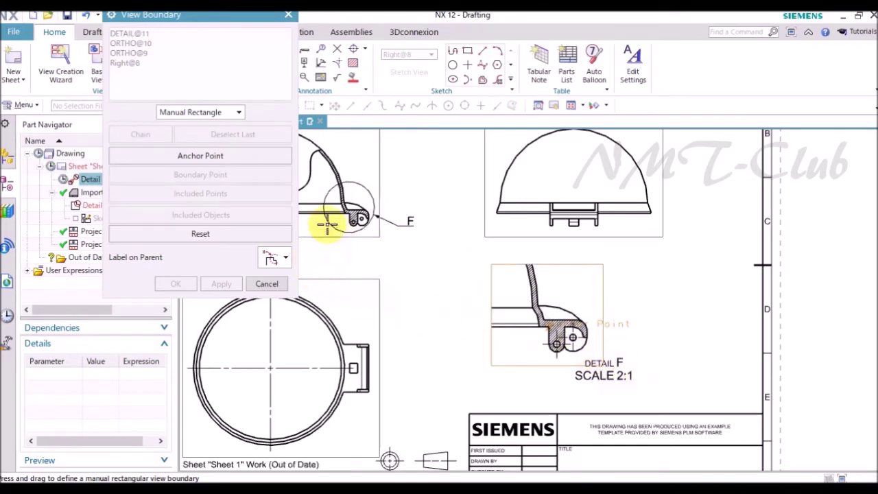
pyautogui.click(281, 258)
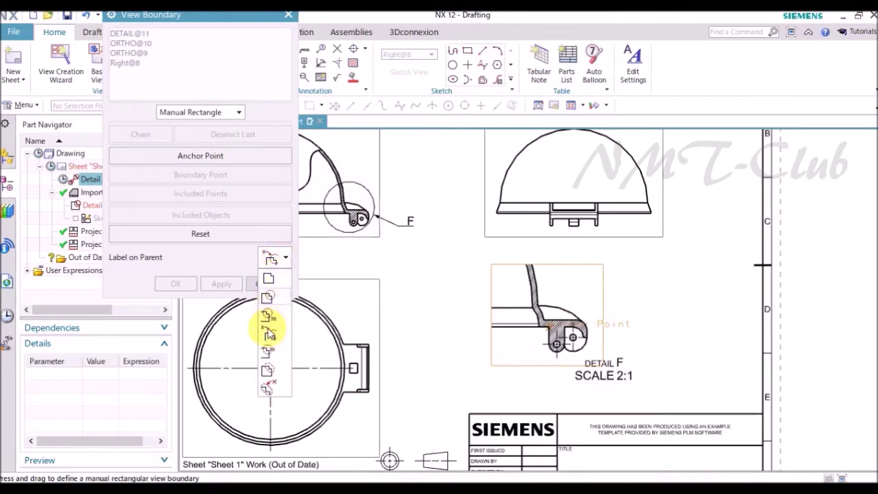
pyautogui.click(272, 389)
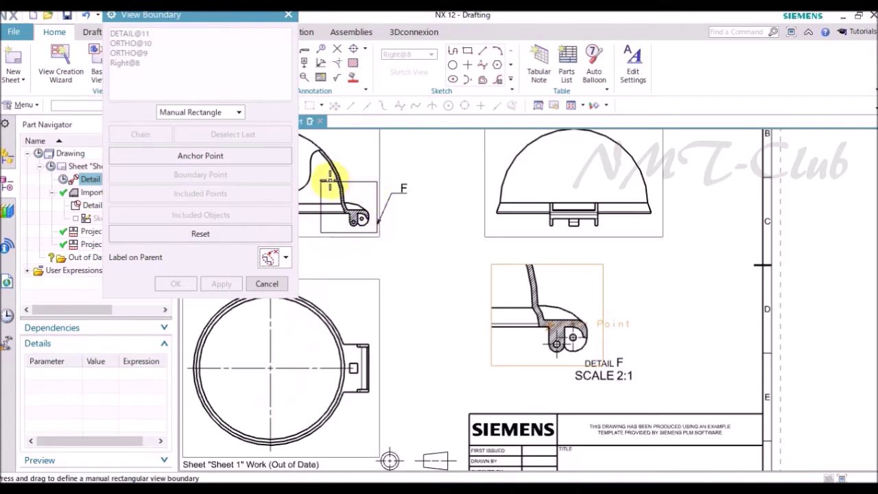
pyautogui.click(266, 284)
# Drag the F label and its leader beside the detail boundary on the Right view
pyautogui.scroll(-2, 405, 274)
pyautogui.scroll(4, 439, 227)
pyautogui.moveTo(449, 237)
pyautogui.keyDown('shift'); pyautogui.mouseDown()
pyautogui.moveTo(433, 194)
pyautogui.moveTo(397, 191)
pyautogui.mouseUp(); pyautogui.keyUp('shift')
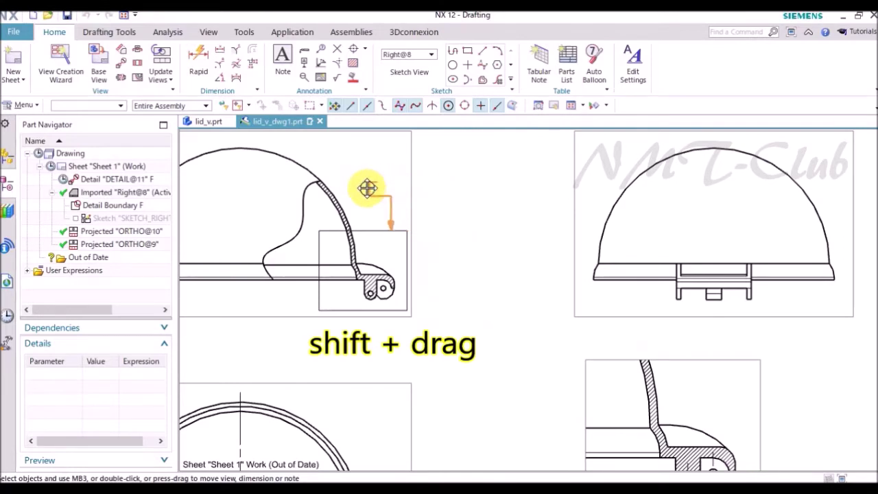
pyautogui.keyDown('alt'); pyautogui.moveTo(406, 182); pyautogui.dragTo(426, 191); pyautogui.keyUp('alt')
pyautogui.scroll(-2, 498, 204)
# Fit the sheet and add a center mark to the hinge hole
pyautogui.scroll(-1, 502, 209)
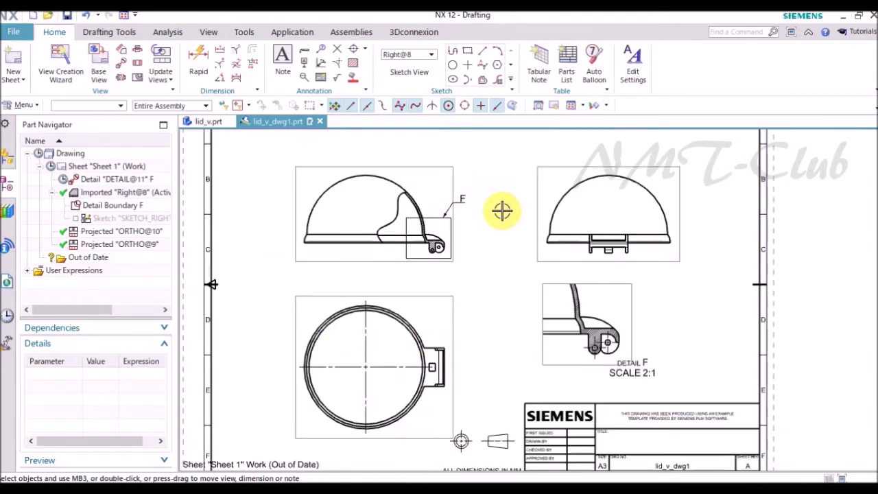
pyautogui.click(569, 109)
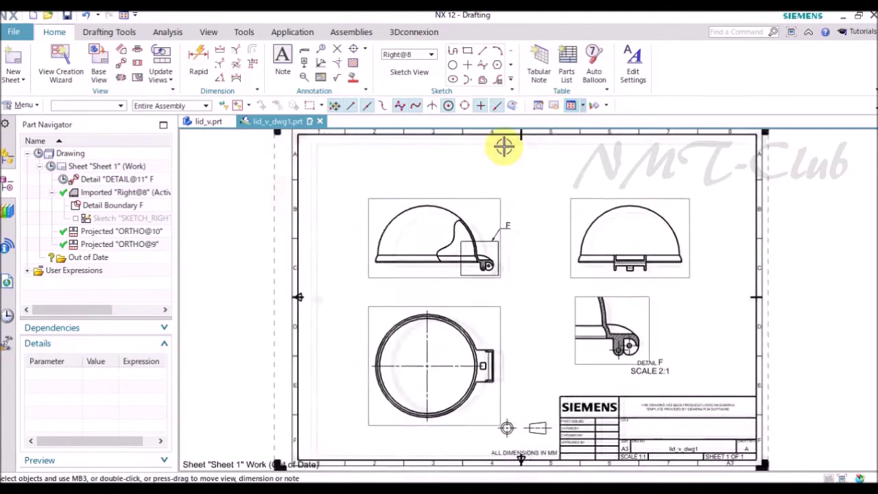
pyautogui.click(353, 49)
pyautogui.scroll(2, 497, 269)
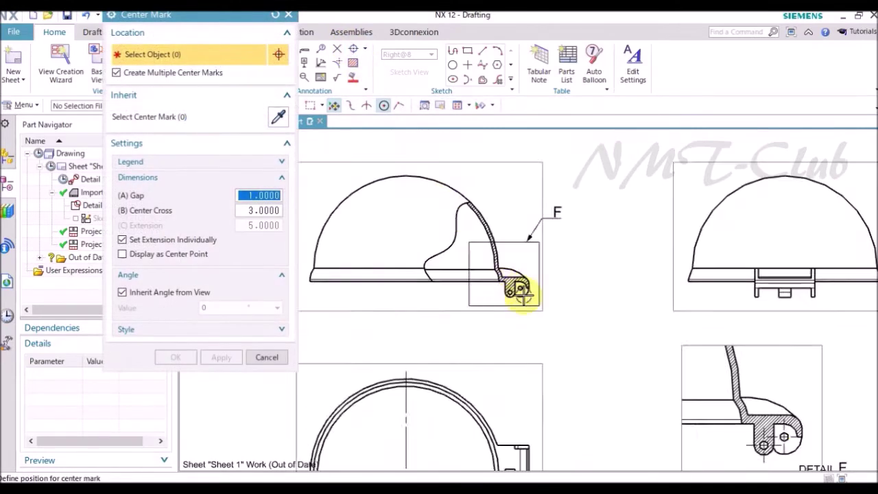
pyautogui.scroll(3, 514, 291)
pyautogui.click(505, 251)
pyautogui.scroll(-2, 536, 302)
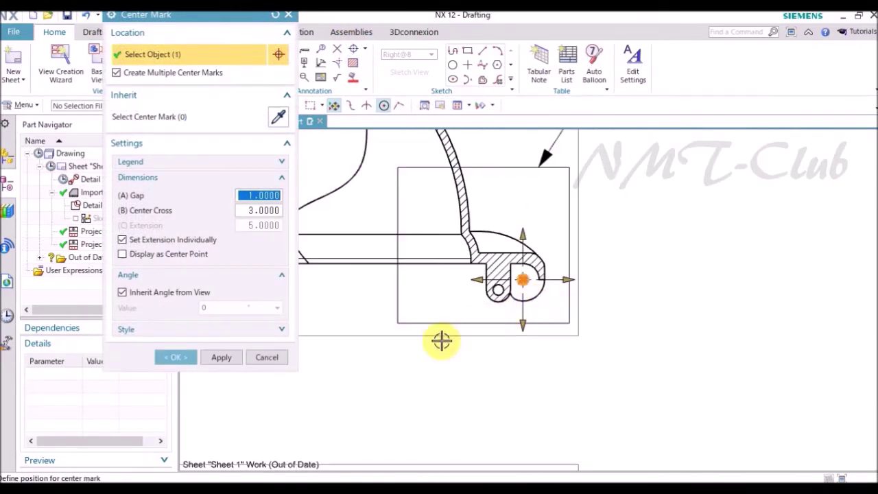
pyautogui.click(221, 357)
# Add a center mark at the dome arc's centre and close the dialog
pyautogui.scroll(-1, 627, 386)
pyautogui.scroll(1, 445, 343)
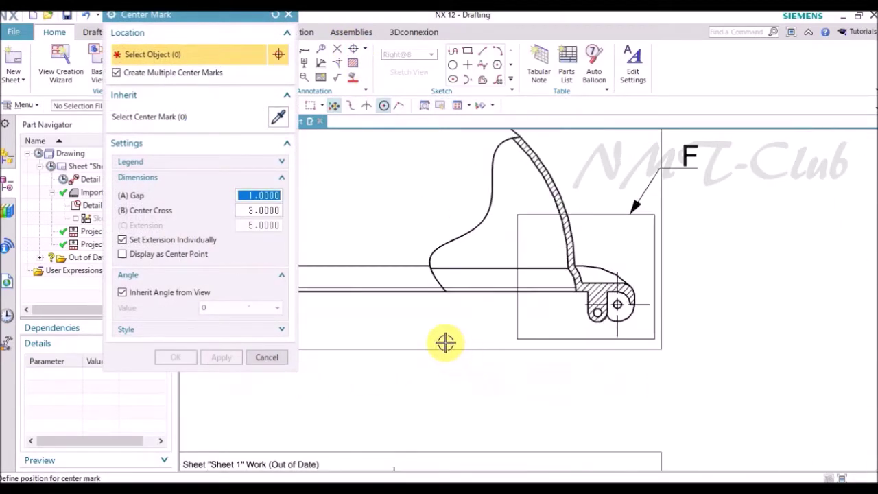
pyautogui.click(384, 293)
pyautogui.scroll(-3, 472, 354)
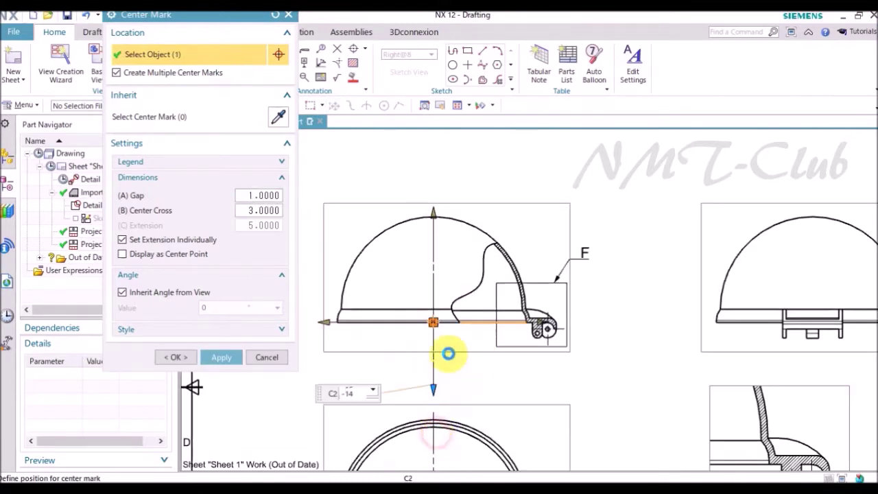
pyautogui.scroll(2, 364, 336)
pyautogui.scroll(1, 631, 340)
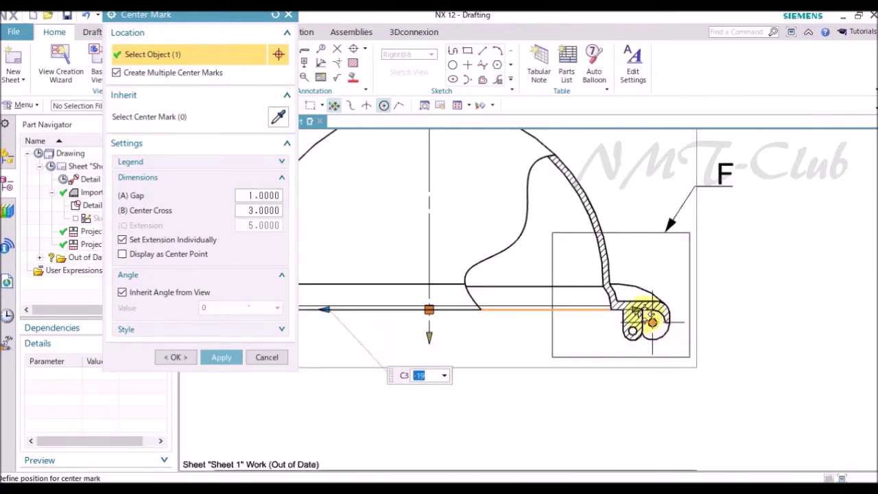
pyautogui.click(181, 358)
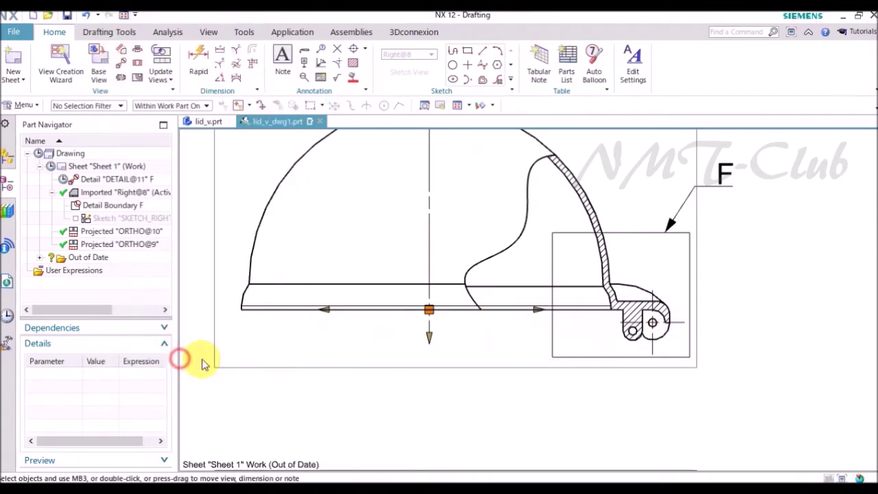
pyautogui.scroll(-2, 369, 386)
# Dimension the dome's outer and inner arcs with radii R42 and R40.5
pyautogui.press('d')
pyautogui.click(237, 200)
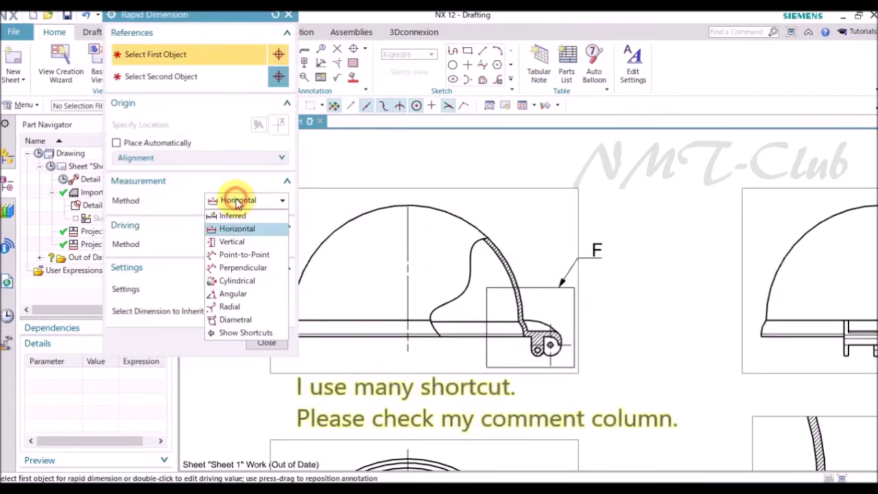
pyautogui.click(231, 309)
pyautogui.scroll(2, 420, 239)
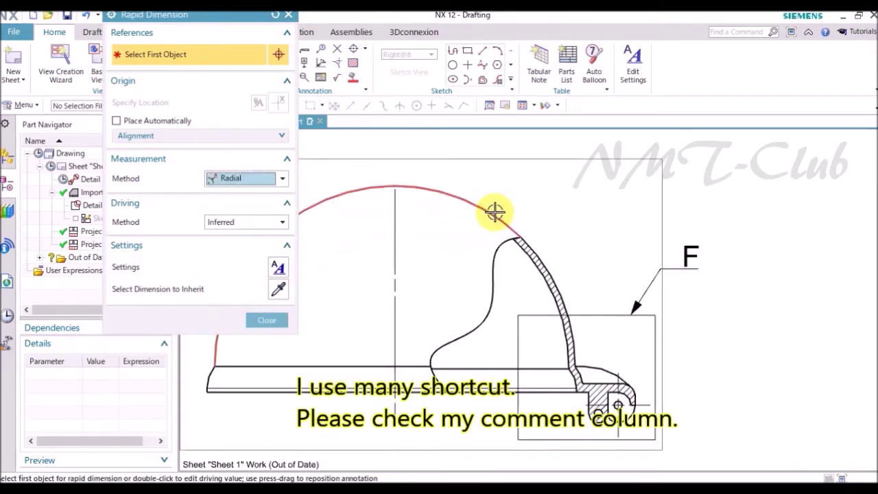
pyautogui.click(495, 212)
pyautogui.click(445, 241)
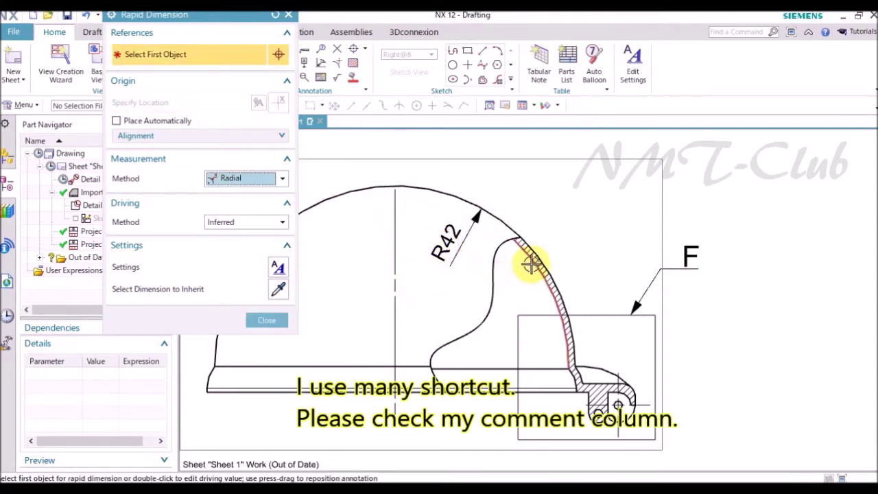
pyautogui.click(490, 270)
pyautogui.click(459, 305)
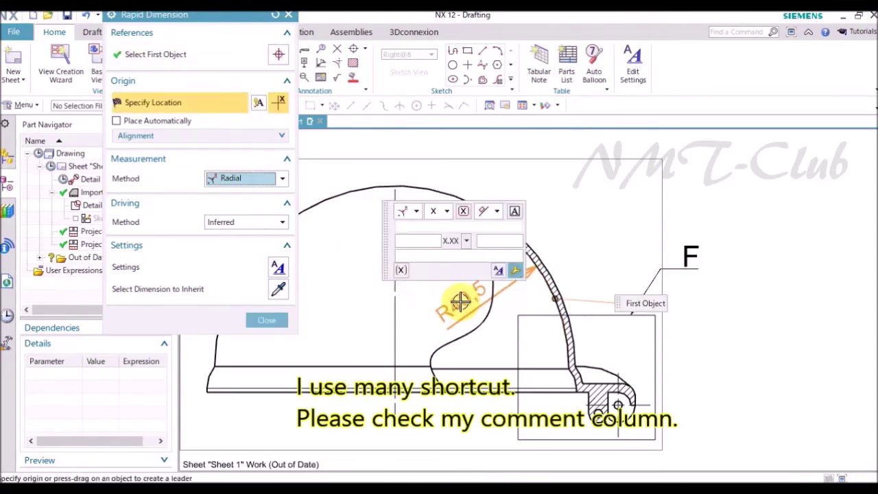
# Add a horizontal 52 dimension from the dome centre line to the hinge hole
pyautogui.click(237, 179)
pyautogui.click(241, 203)
pyautogui.click(398, 414)
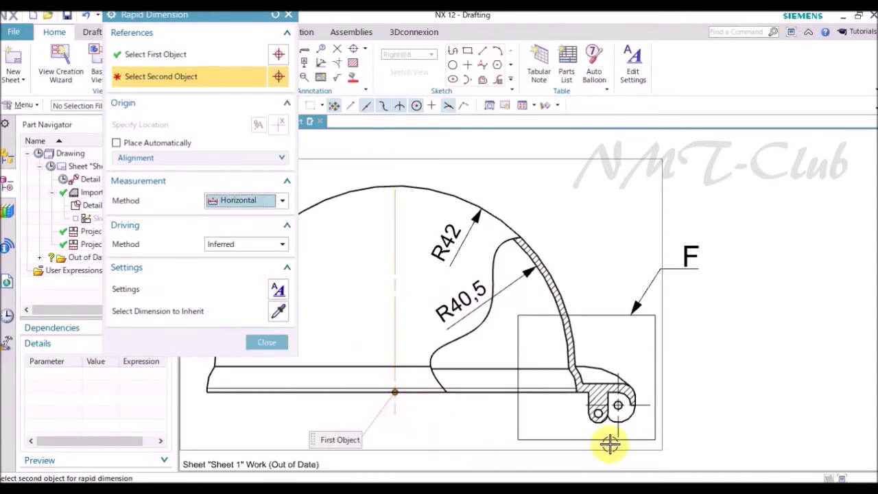
pyautogui.click(620, 435)
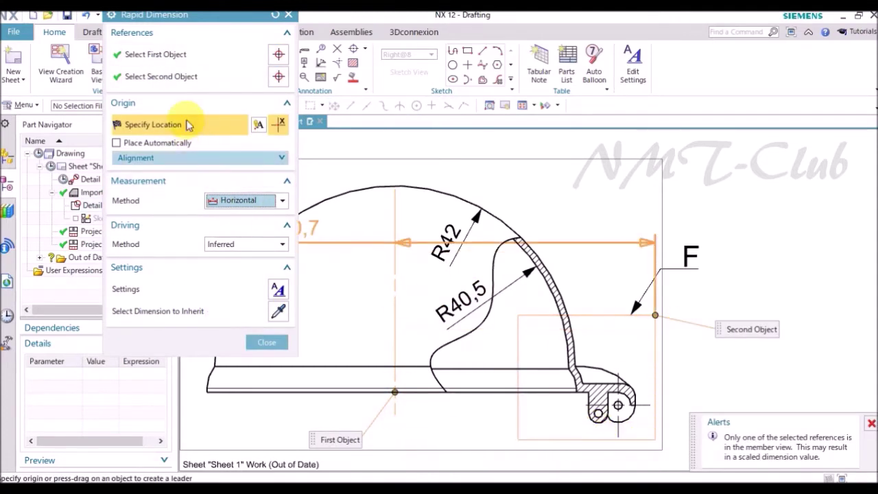
pyautogui.click(185, 78)
pyautogui.click(619, 432)
pyautogui.scroll(2, 489, 359)
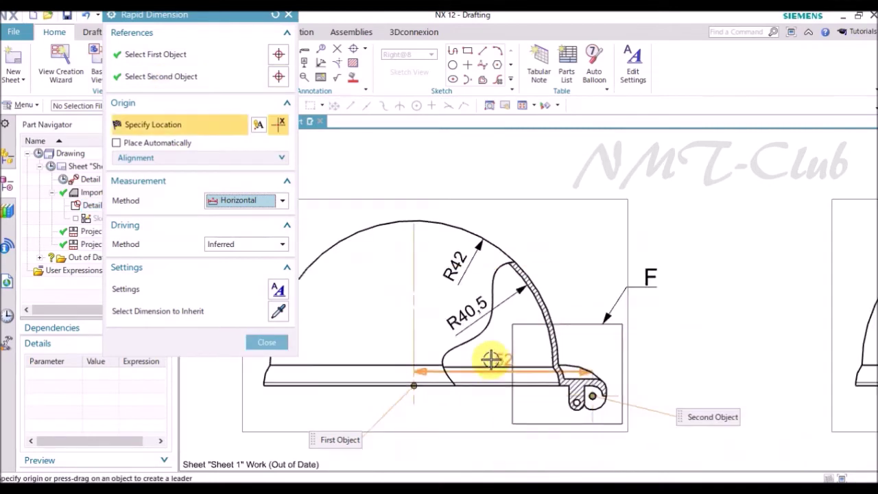
pyautogui.scroll(1, 513, 446)
pyautogui.click(499, 432)
# Add a vertical 9 dimension from the flange edge to the hinge hole centre
pyautogui.click(249, 199)
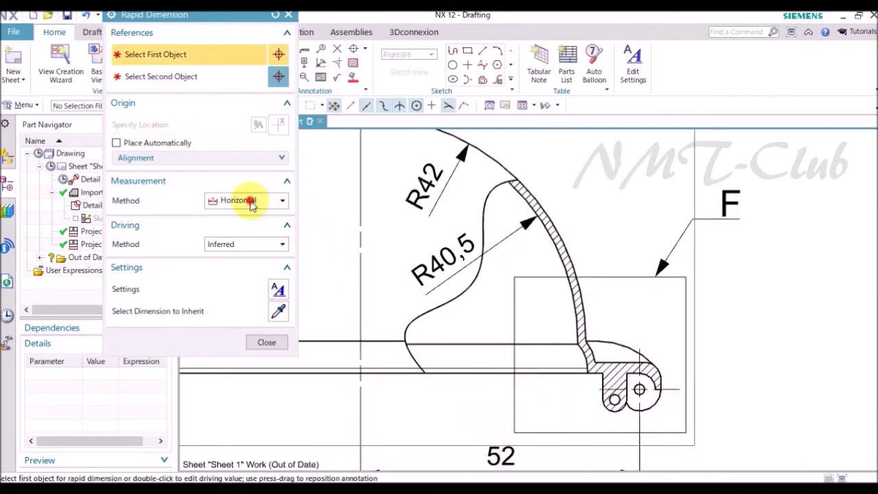
pyautogui.click(233, 238)
pyautogui.scroll(-1, 411, 312)
pyautogui.scroll(2, 357, 302)
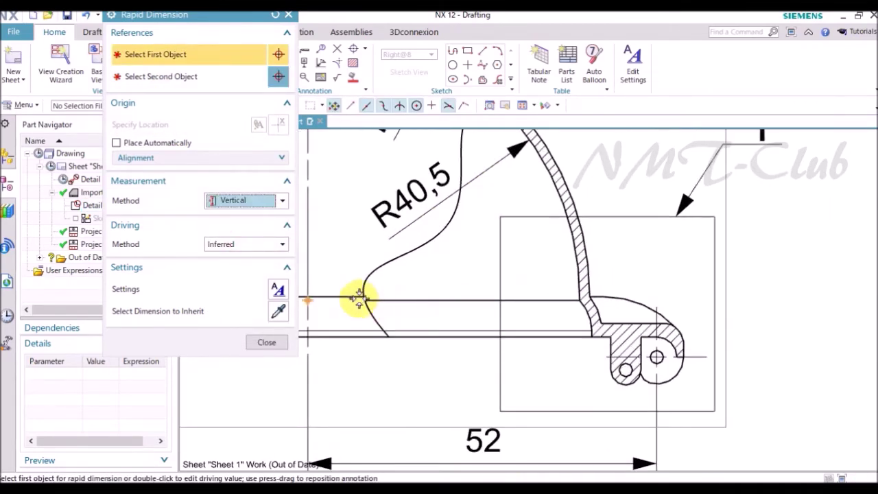
pyautogui.click(361, 297)
pyautogui.scroll(-1, 362, 296)
pyautogui.scroll(2, 580, 298)
pyautogui.click(631, 345)
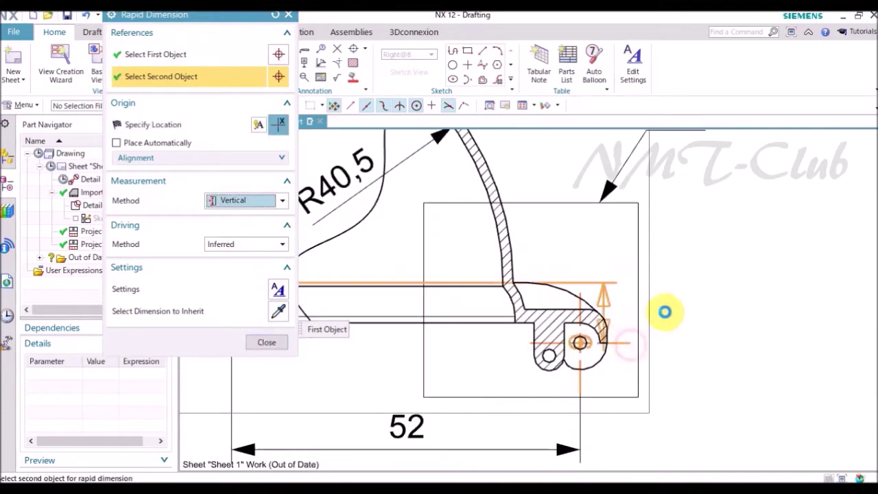
pyautogui.click(666, 312)
pyautogui.click(267, 341)
pyautogui.scroll(-2, 599, 278)
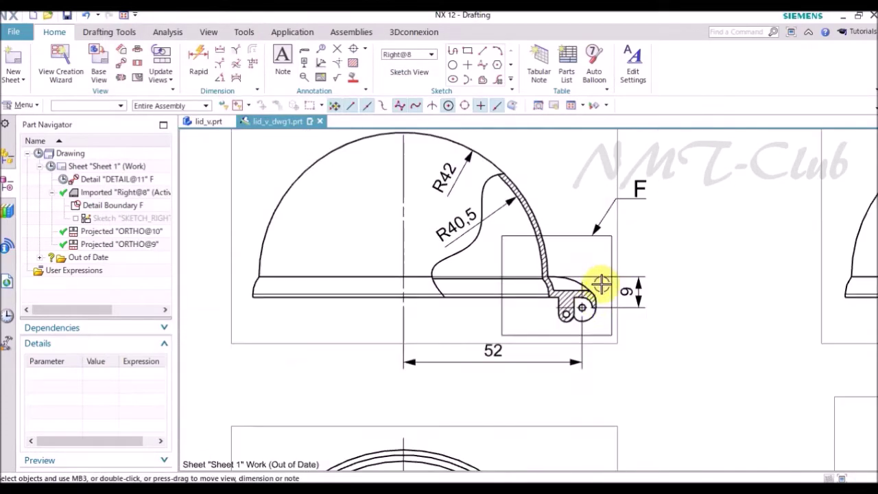
# Set the tolerance type of the 52 and 9 dimensions to Basic so they show boxed
pyautogui.doubleClick(485, 356)
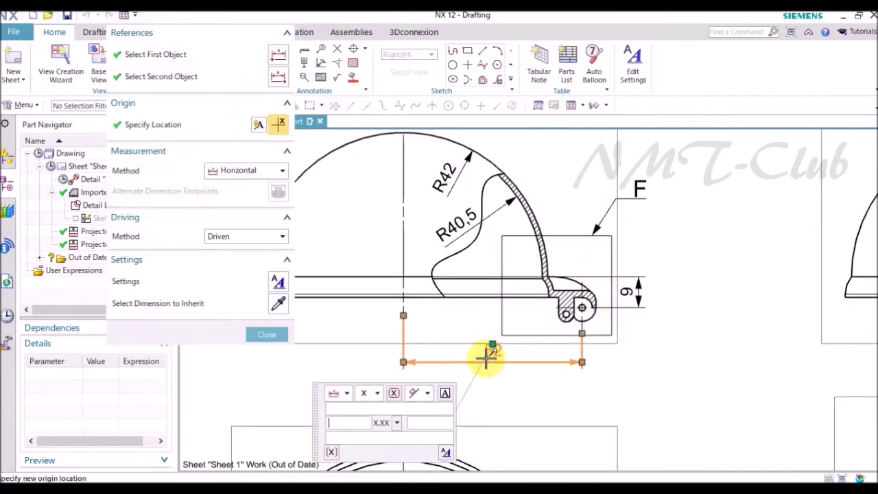
pyautogui.click(367, 393)
pyautogui.click(362, 377)
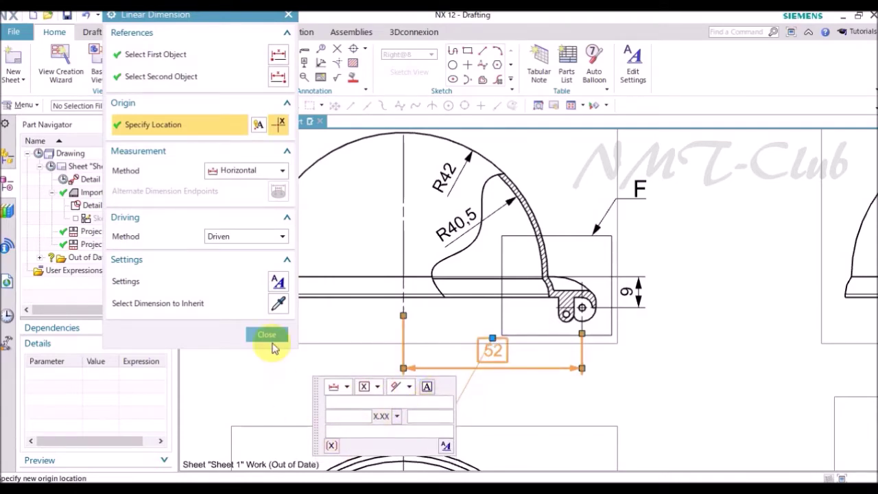
pyautogui.click(270, 340)
pyautogui.doubleClick(547, 325)
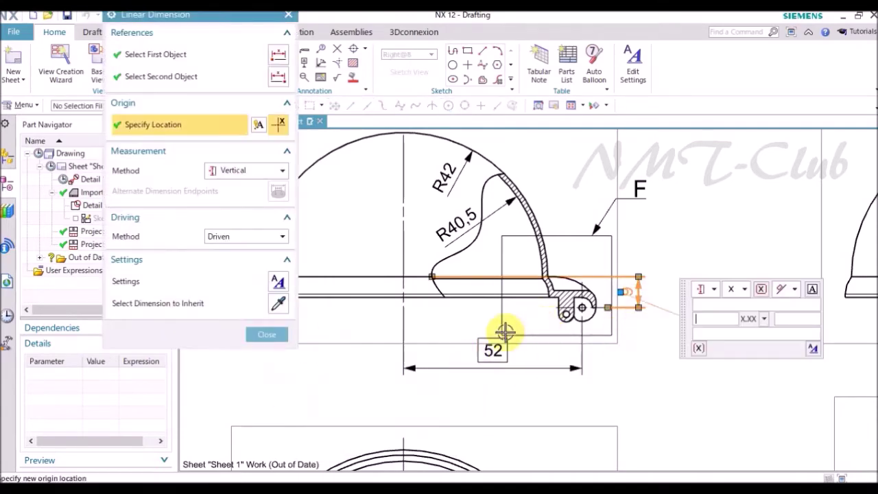
pyautogui.click(739, 298)
pyautogui.click(729, 443)
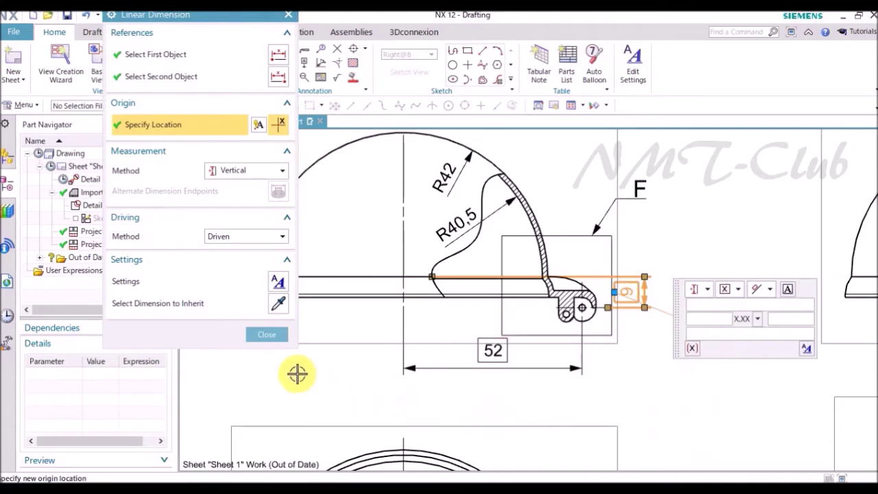
pyautogui.click(267, 334)
# Switch the R40.5 radius dimension to a radius-to-center leader from the dome centre
pyautogui.doubleClick(451, 229)
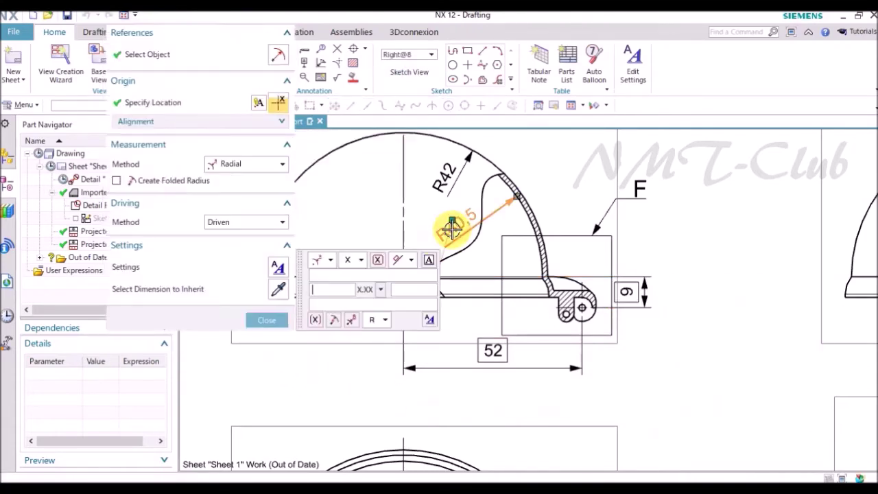
pyautogui.click(351, 321)
pyautogui.scroll(-4, 680, 382)
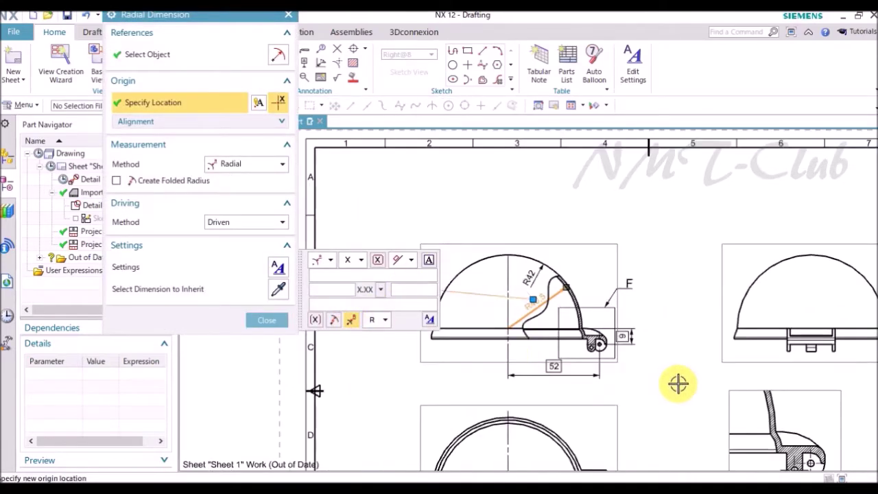
pyautogui.scroll(3, 517, 354)
pyautogui.click(267, 321)
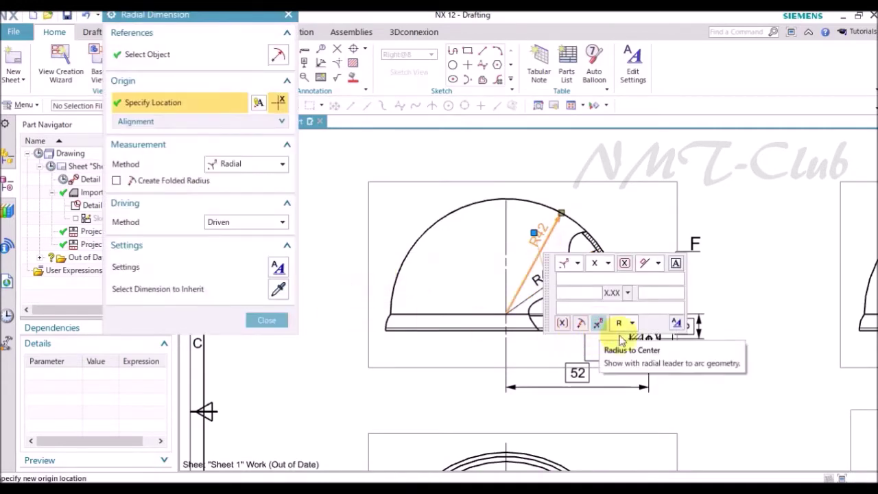
pyautogui.middleClick(454, 369)
pyautogui.scroll(2, 560, 237)
pyautogui.scroll(-1, 374, 199)
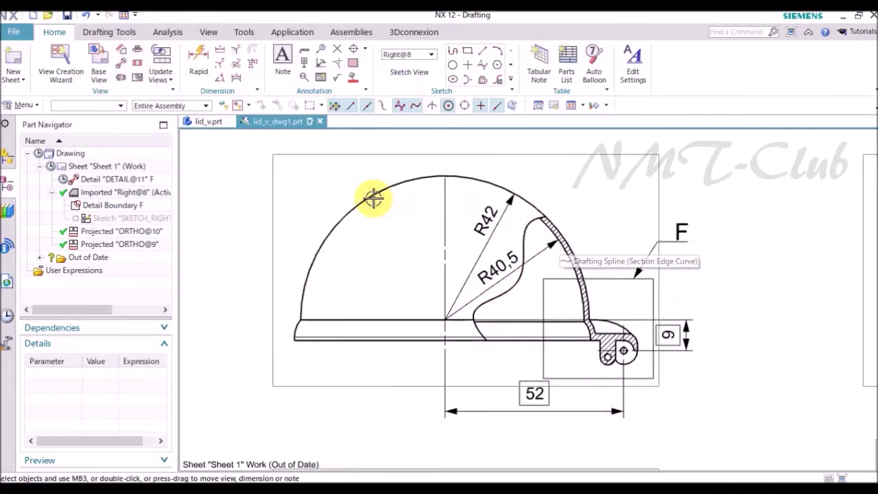
pyautogui.scroll(-1, 380, 205)
pyautogui.click(553, 105)
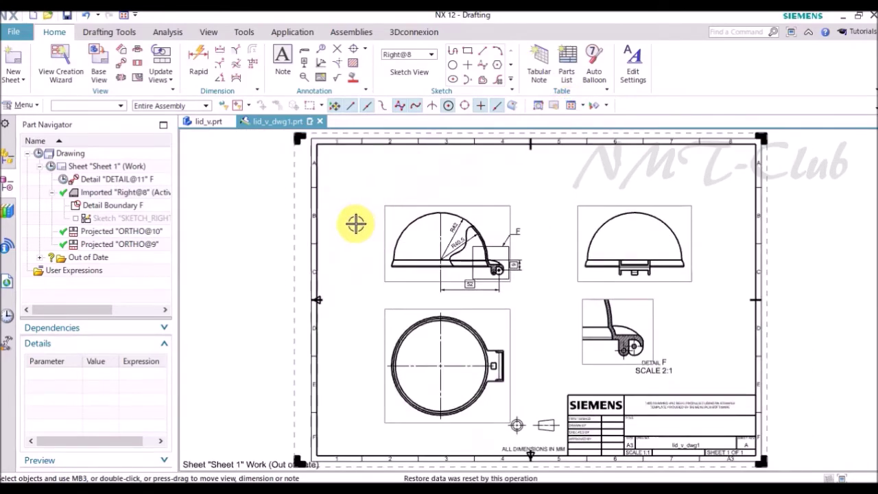
# Add diametral Ø2 dimensions to the right and lower-left small holes in Detail F
pyautogui.scroll(5, 638, 346)
pyautogui.scroll(1, 684, 363)
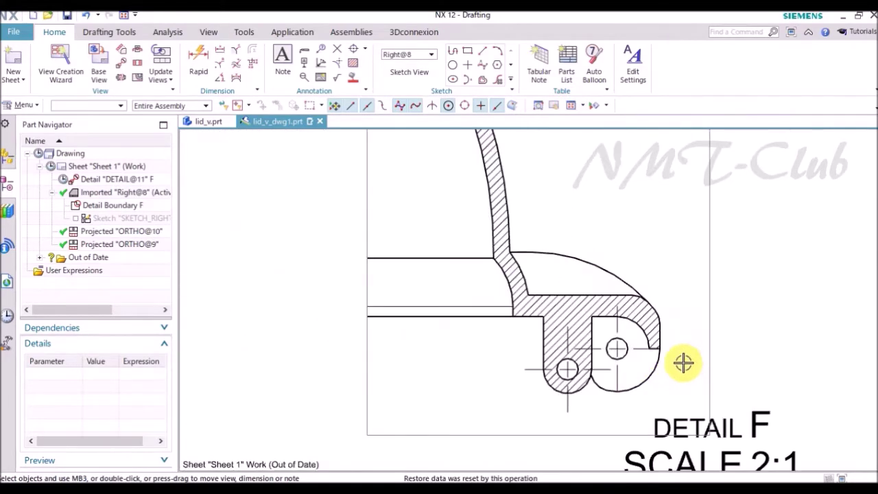
pyautogui.press('d')
pyautogui.click(228, 203)
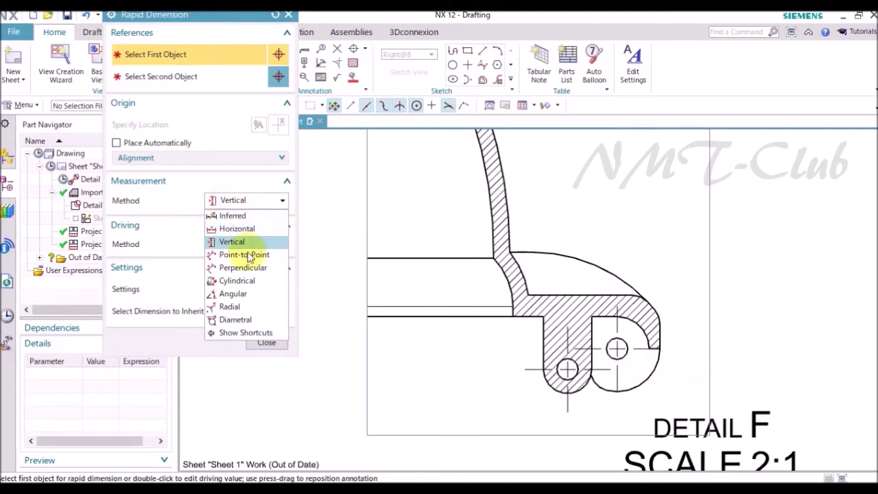
pyautogui.click(233, 319)
pyautogui.scroll(3, 643, 366)
pyautogui.click(613, 339)
pyautogui.scroll(-2, 647, 337)
pyautogui.scroll(-1, 686, 352)
pyautogui.click(717, 353)
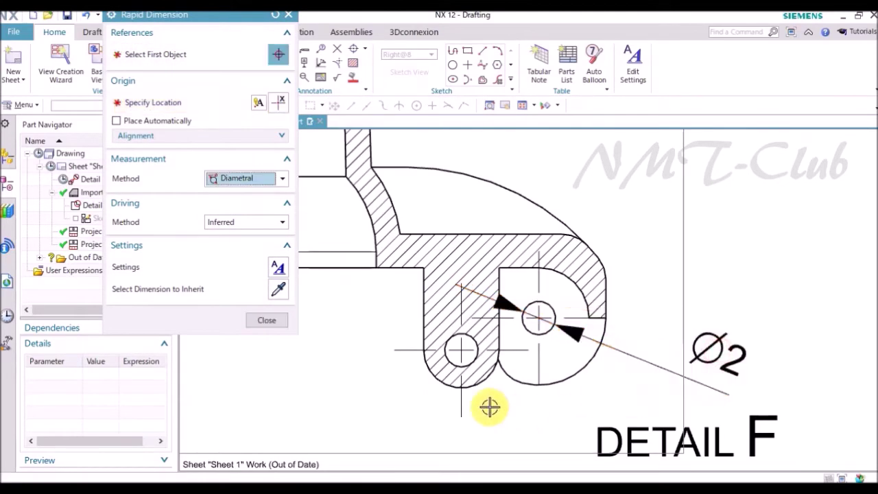
pyautogui.click(451, 363)
pyautogui.click(298, 423)
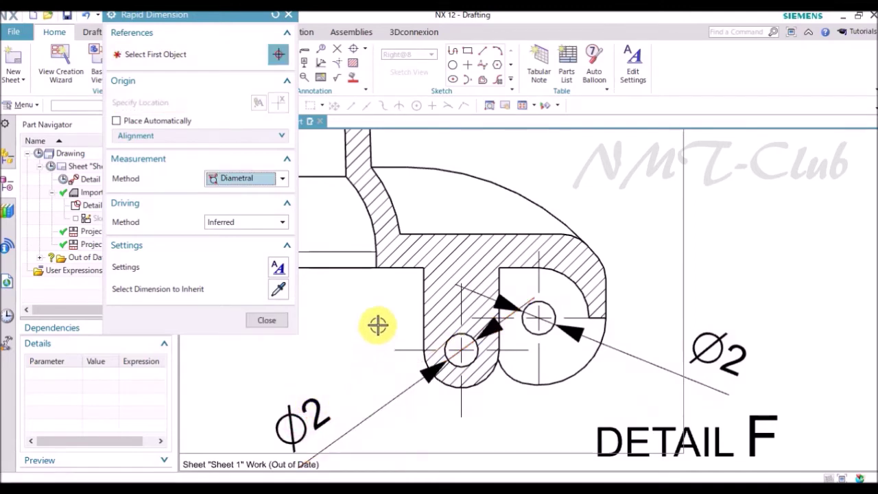
pyautogui.scroll(-1, 406, 285)
pyautogui.click(278, 316)
pyautogui.scroll(-2, 675, 323)
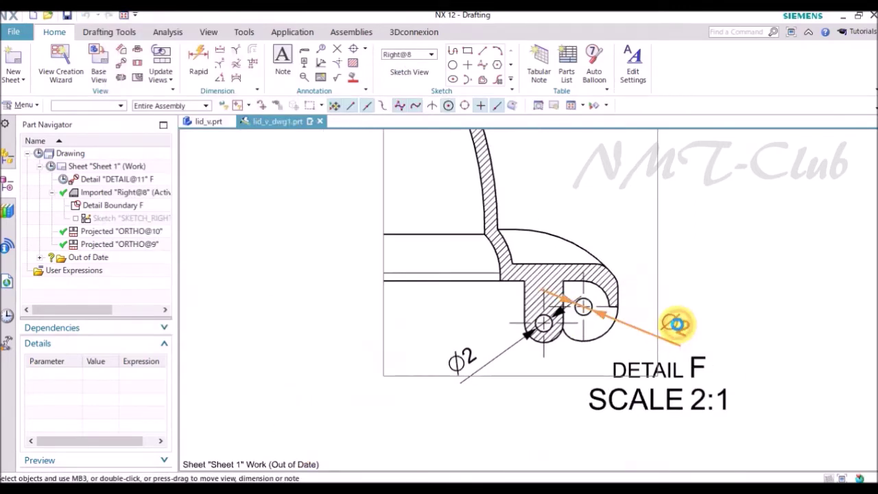
# Set both Ø2 dimension labels to horizontal text orientation
pyautogui.doubleClick(676, 324)
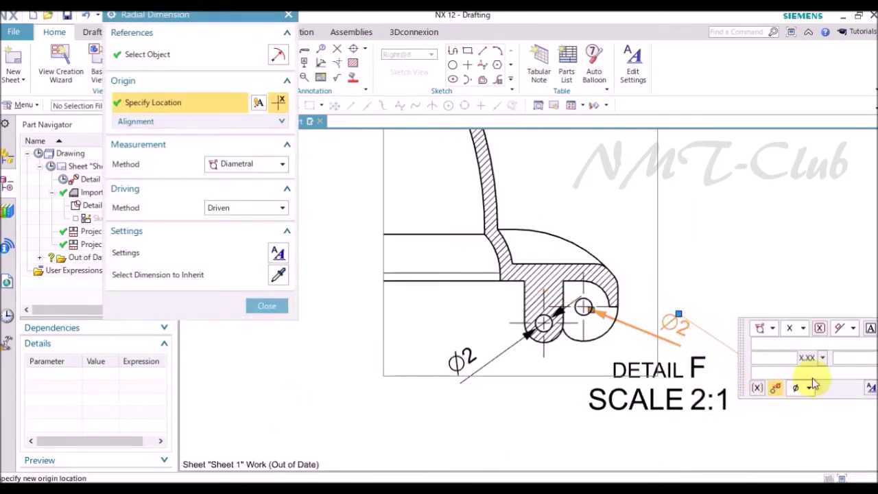
pyautogui.click(842, 329)
pyautogui.click(849, 350)
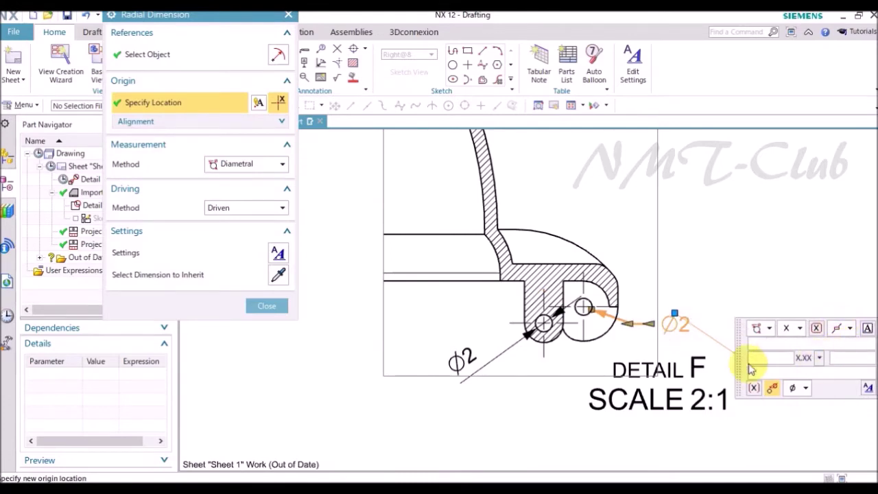
pyautogui.click(277, 310)
pyautogui.doubleClick(433, 356)
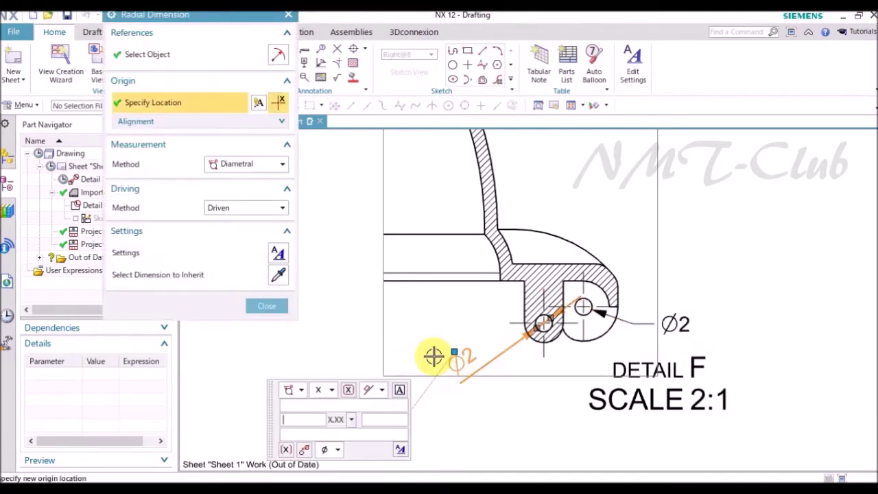
pyautogui.click(371, 409)
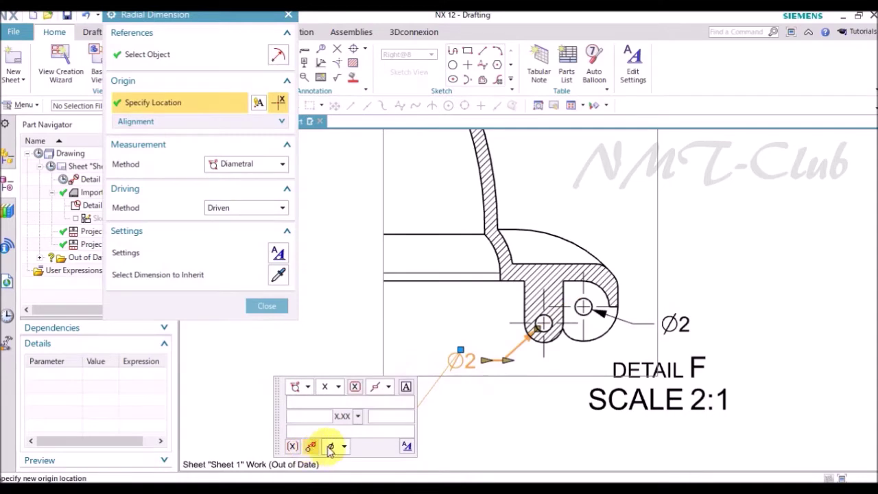
pyautogui.click(267, 308)
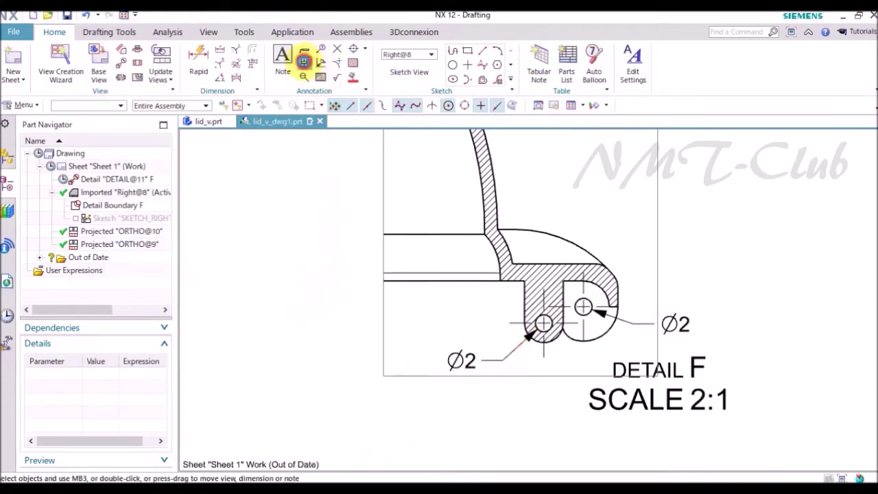
# Attach datum feature symbol A with a leader from the right Ø2 dimension
pyautogui.click(303, 61)
pyautogui.scroll(1, 672, 368)
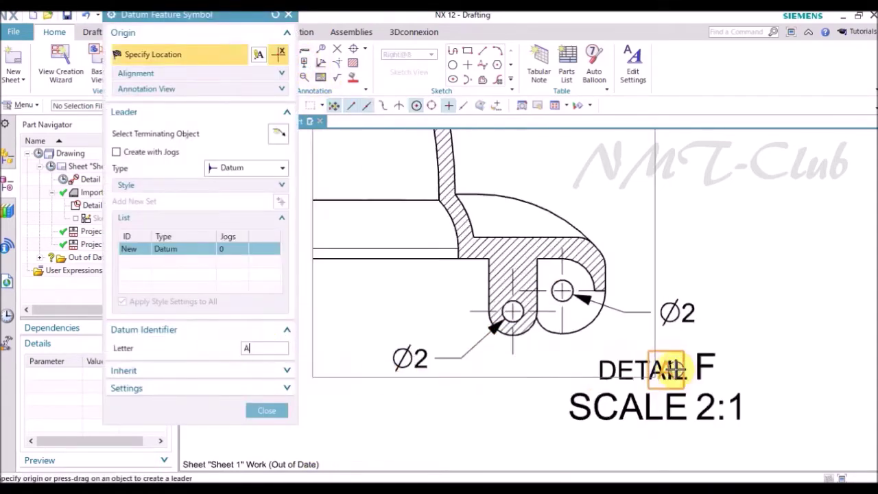
pyautogui.scroll(2, 672, 368)
pyautogui.moveTo(627, 277); pyautogui.dragTo(619, 392)
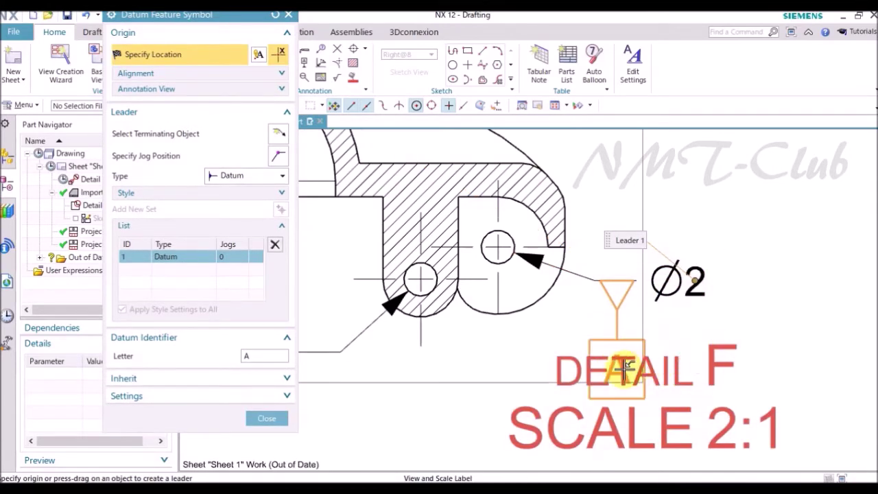
pyautogui.click(636, 367)
pyautogui.scroll(-1, 734, 323)
pyautogui.click(274, 410)
# Drag the DETAIL F view label lower on the sheet
pyautogui.scroll(-4, 627, 333)
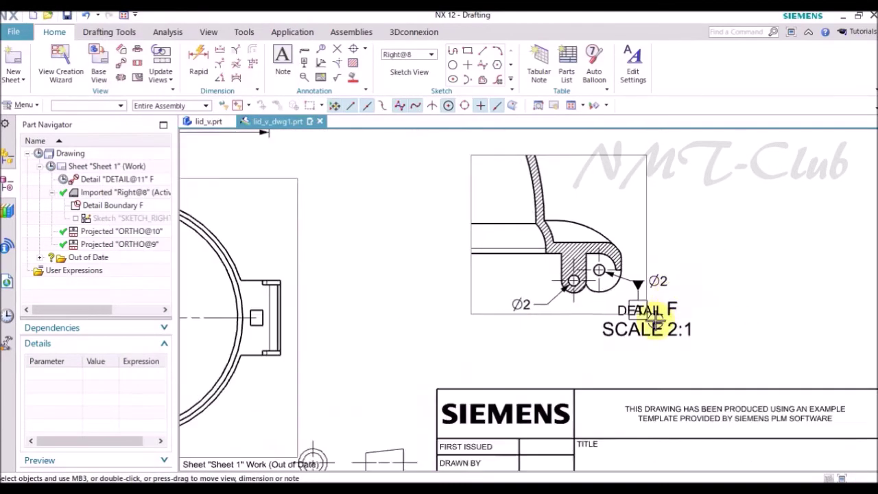
pyautogui.scroll(3, 617, 328)
pyautogui.moveTo(611, 326); pyautogui.dragTo(565, 333)
pyautogui.scroll(-3, 582, 274)
pyautogui.scroll(2, 569, 298)
pyautogui.scroll(2, 581, 299)
# Shorten the lower Ø2 hole's centre-mark arms using individually set extensions
pyautogui.doubleClick(581, 299)
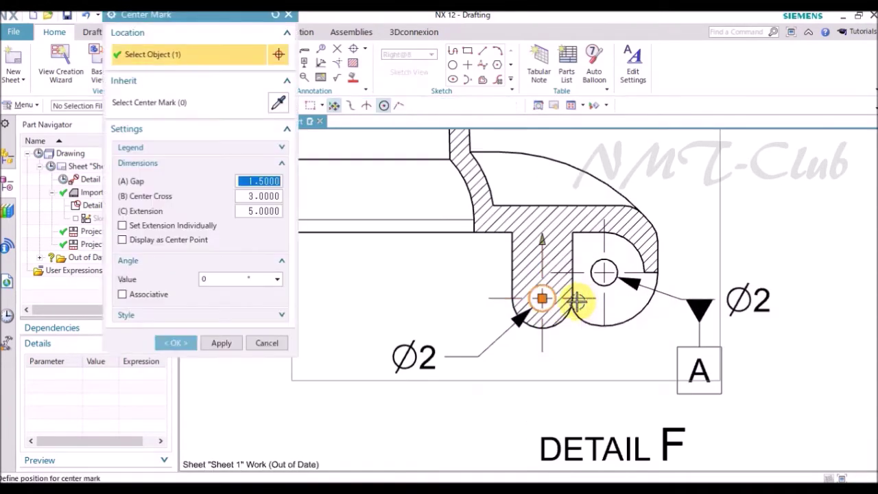
pyautogui.click(599, 287)
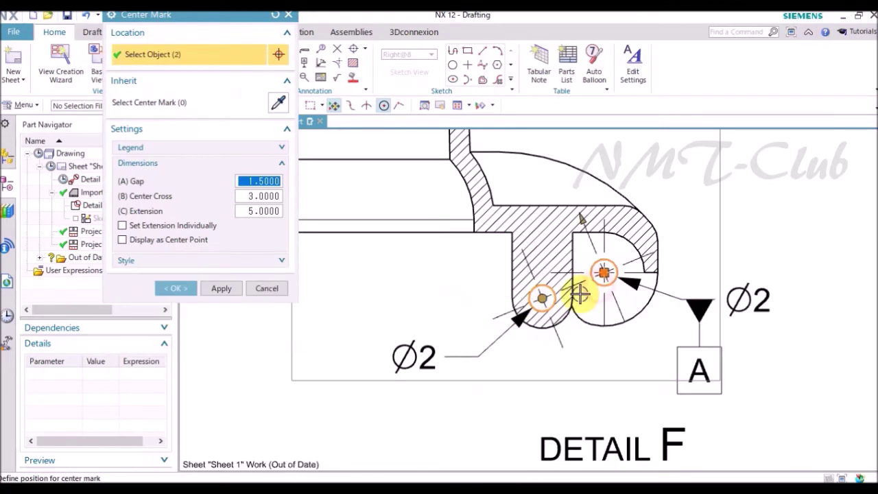
pyautogui.click(223, 289)
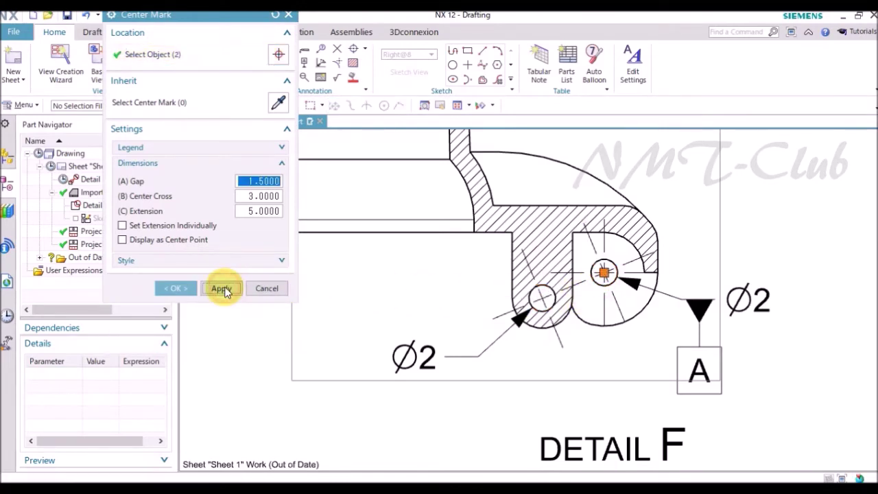
pyautogui.rightClick(581, 218)
pyautogui.click(622, 233)
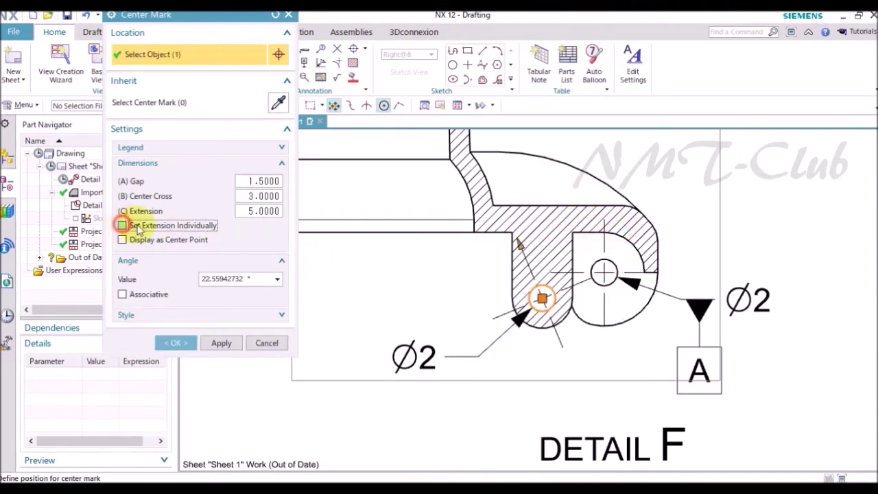
pyautogui.scroll(3, 528, 288)
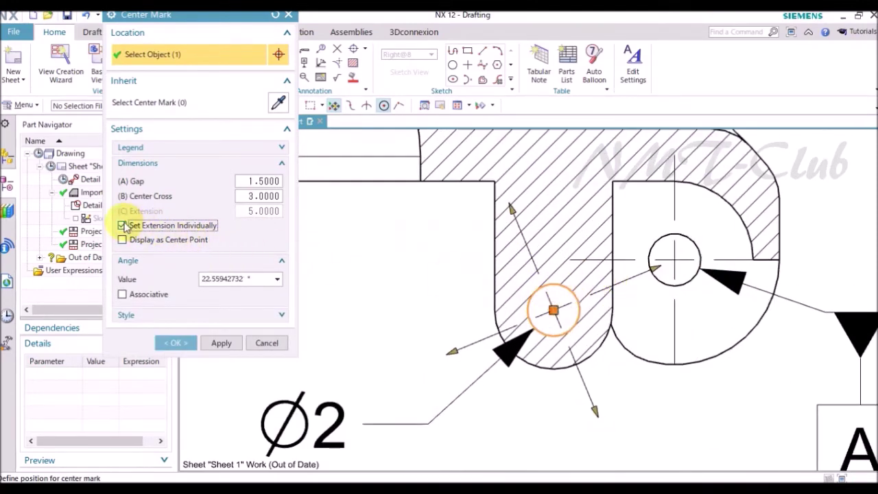
pyautogui.moveTo(511, 210); pyautogui.dragTo(532, 251)
pyautogui.click(122, 225)
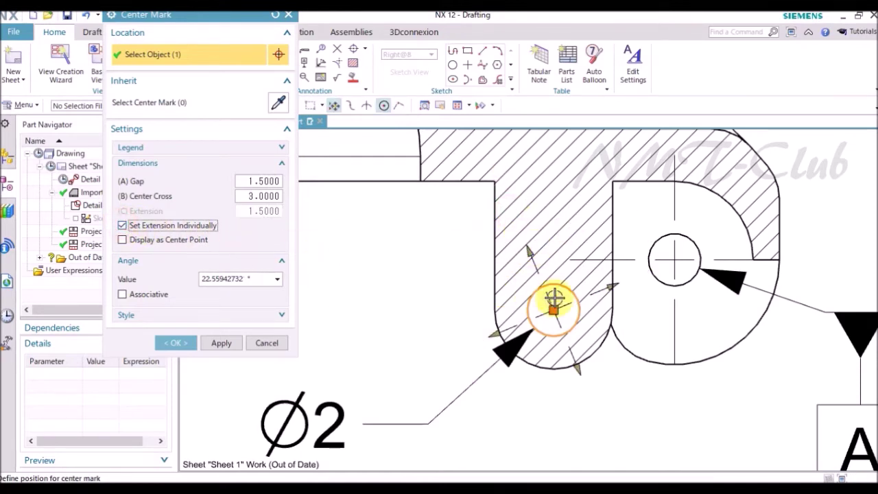
pyautogui.moveTo(655, 277); pyautogui.dragTo(671, 263)
pyautogui.click(183, 343)
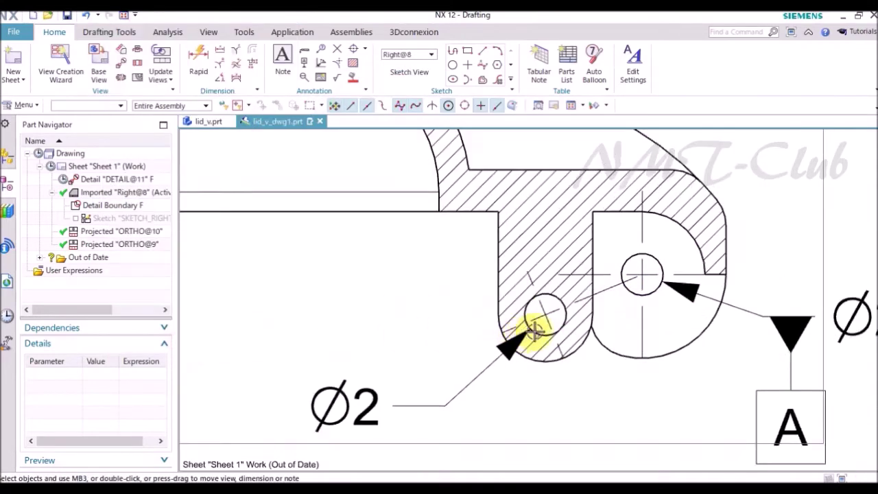
# Lengthen the left arm of the right hole's centre mark with individual extensions
pyautogui.doubleClick(590, 285)
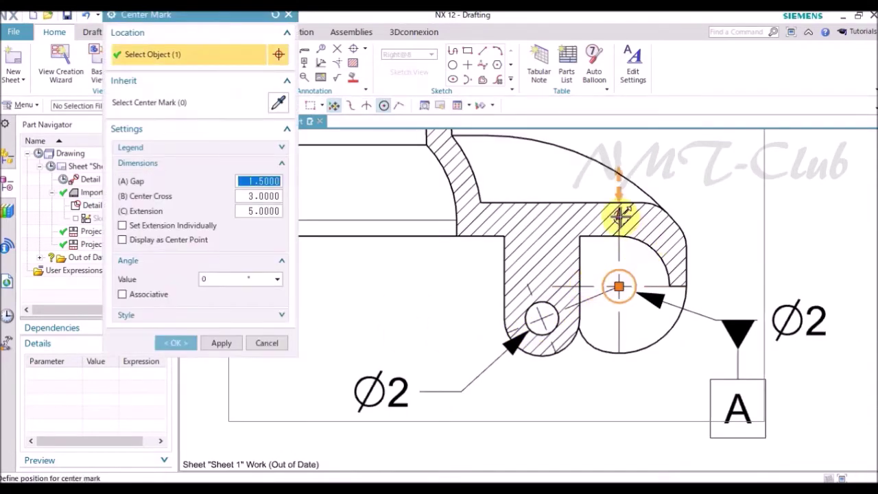
pyautogui.click(620, 194)
pyautogui.click(122, 225)
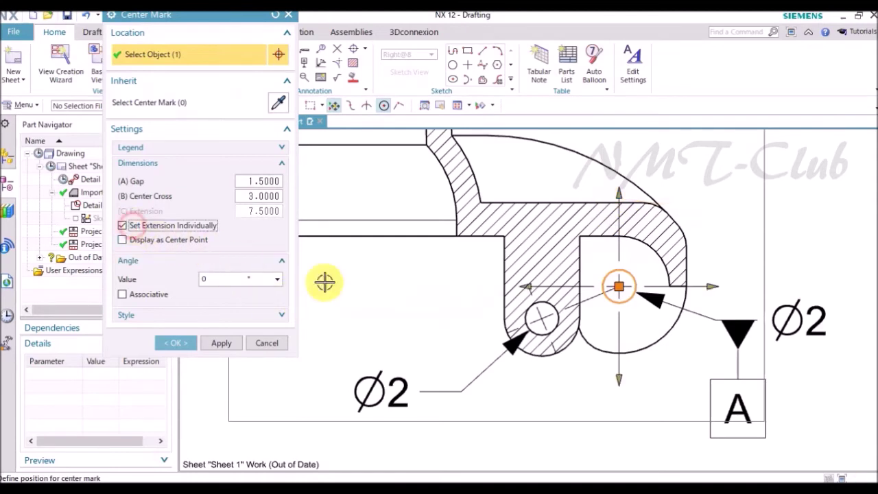
pyautogui.moveTo(525, 287); pyautogui.dragTo(423, 282)
pyautogui.click(175, 342)
pyautogui.scroll(-1, 493, 294)
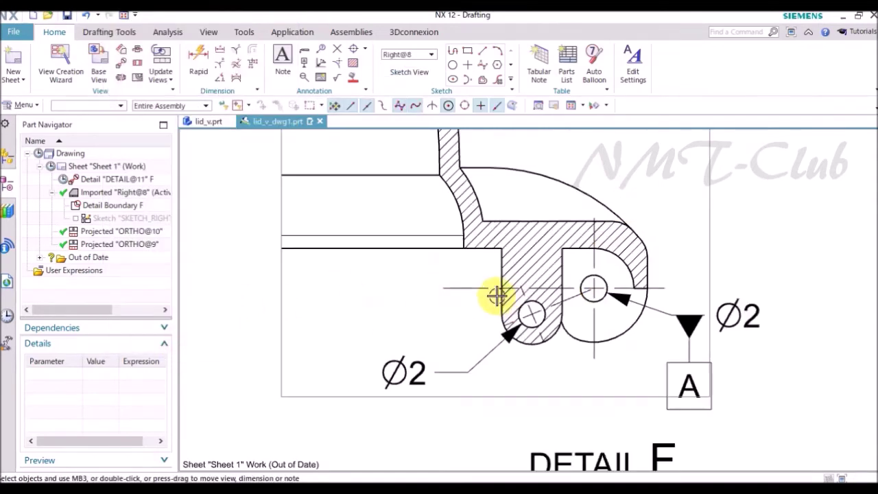
# Add an angle dimension between the right and lower hole centres, left of the holes
pyautogui.click(237, 178)
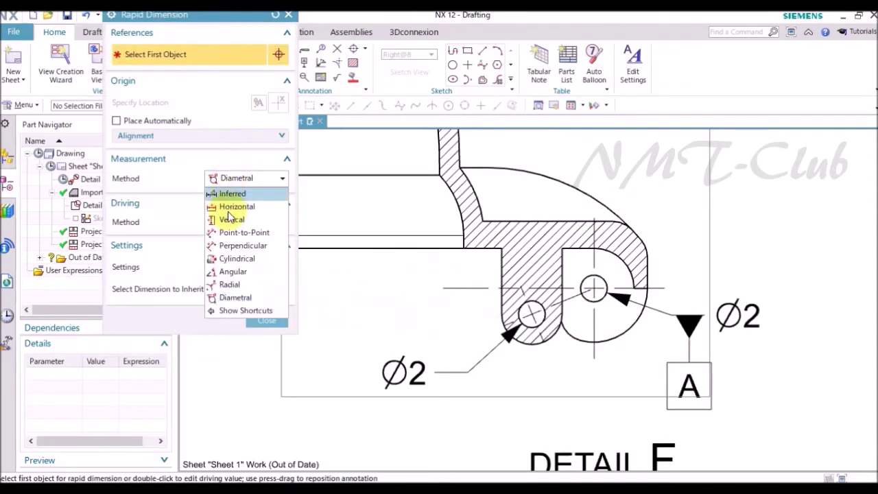
pyautogui.click(226, 270)
pyautogui.click(504, 319)
pyautogui.scroll(2, 508, 316)
pyautogui.click(533, 315)
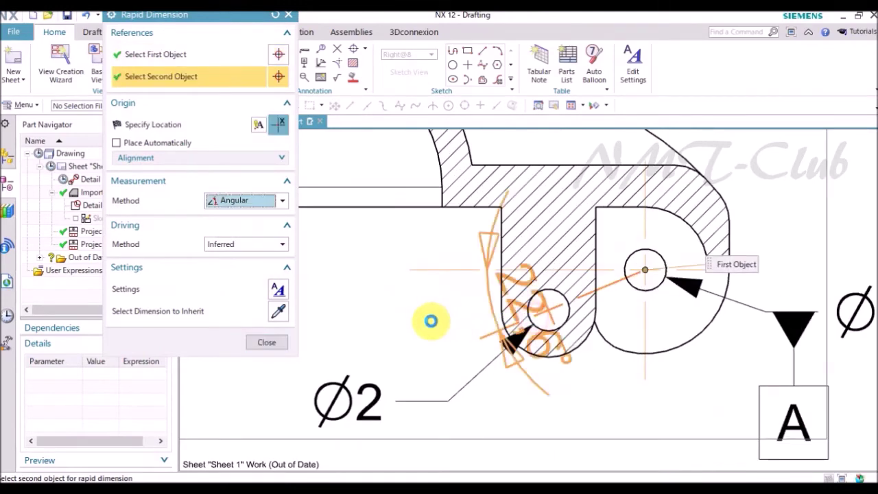
pyautogui.scroll(2, 405, 326)
pyautogui.scroll(-4, 387, 328)
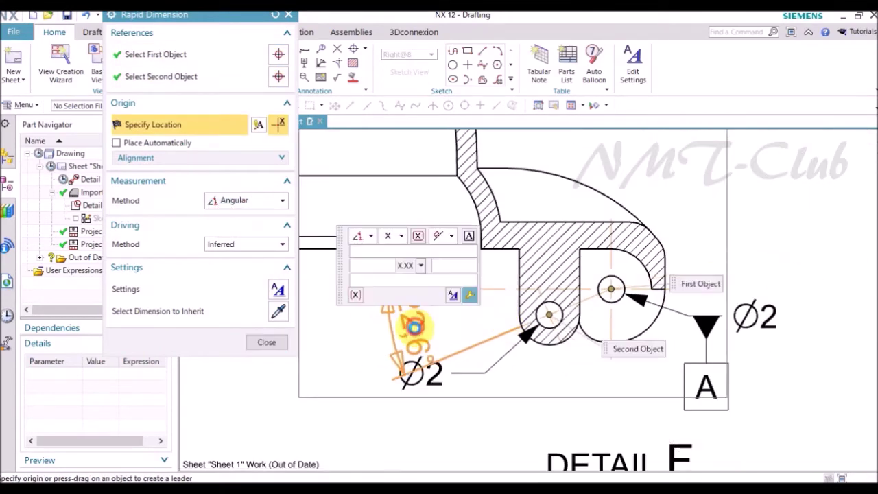
pyautogui.click(412, 331)
pyautogui.click(268, 340)
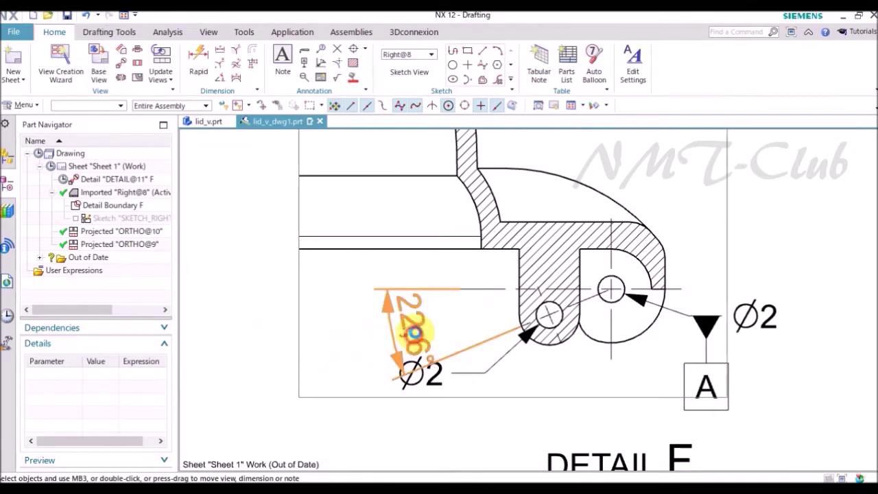
pyautogui.doubleClick(418, 321)
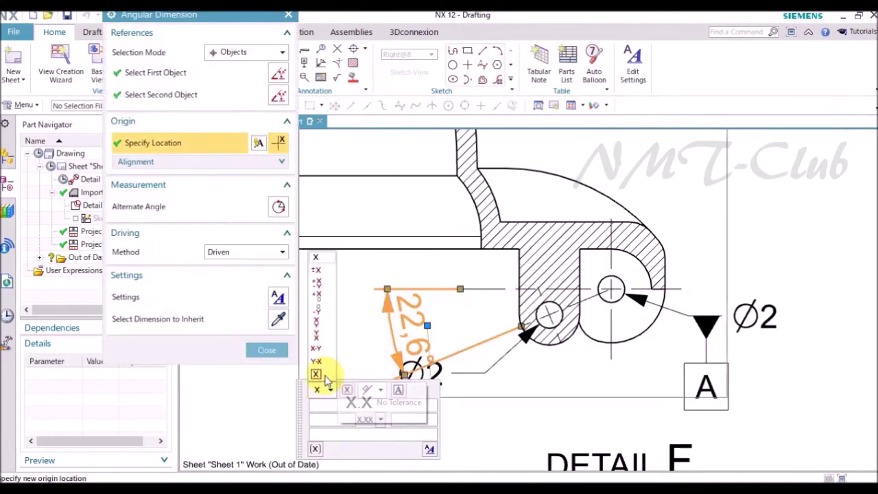
pyautogui.click(267, 349)
pyautogui.scroll(3, 541, 294)
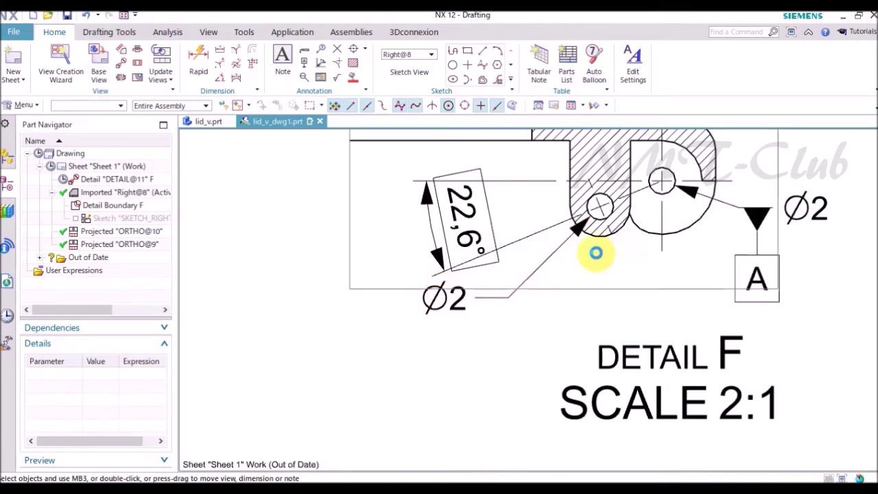
# Dimension 5 from the small hole centre to the hook arc and make it basic
pyautogui.press('d')
pyautogui.click(282, 200)
pyautogui.click(231, 216)
pyautogui.scroll(3, 610, 227)
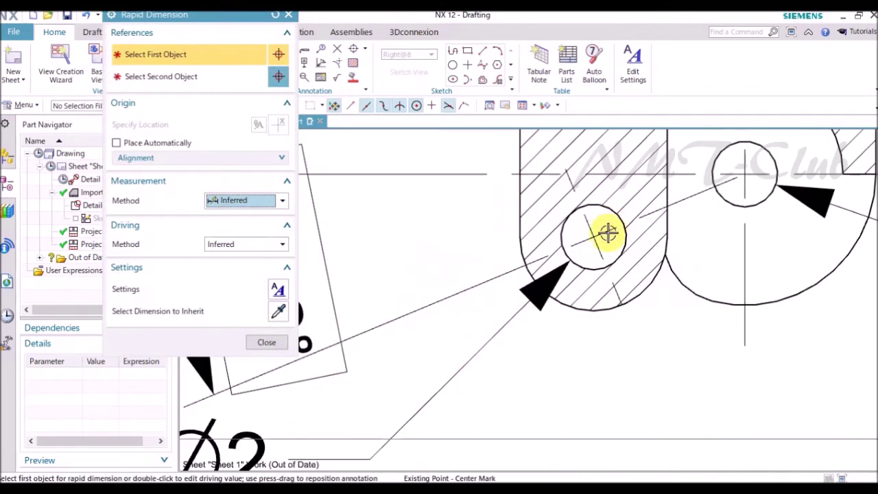
pyautogui.click(602, 251)
pyautogui.click(770, 200)
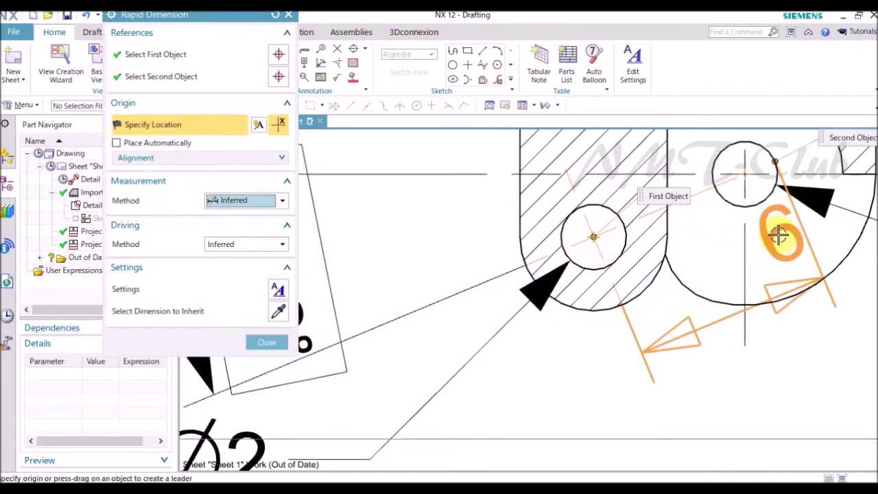
pyautogui.press('Escape')
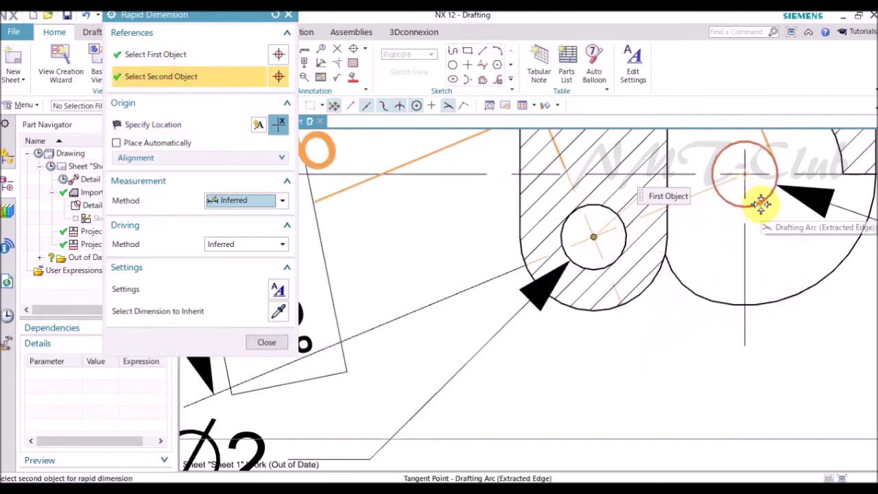
pyautogui.click(754, 200)
pyautogui.scroll(-2, 736, 290)
pyautogui.scroll(-1, 725, 319)
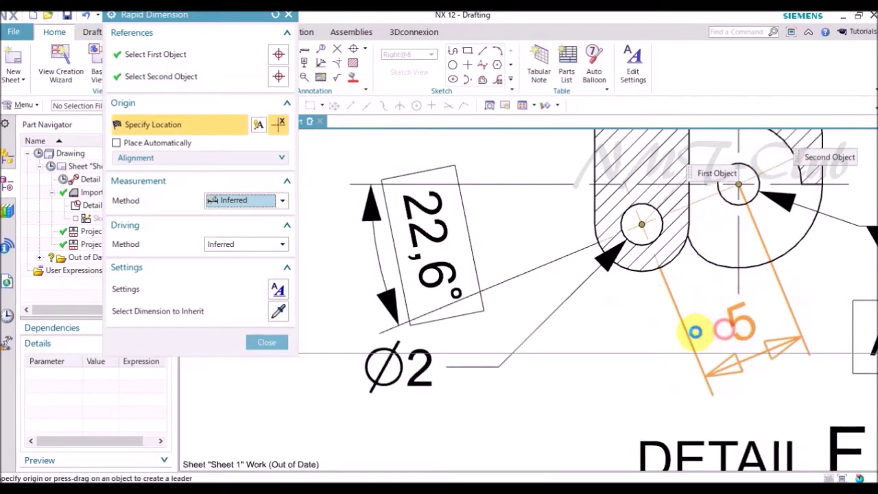
pyautogui.click(696, 333)
pyautogui.click(265, 338)
pyautogui.scroll(-2, 553, 260)
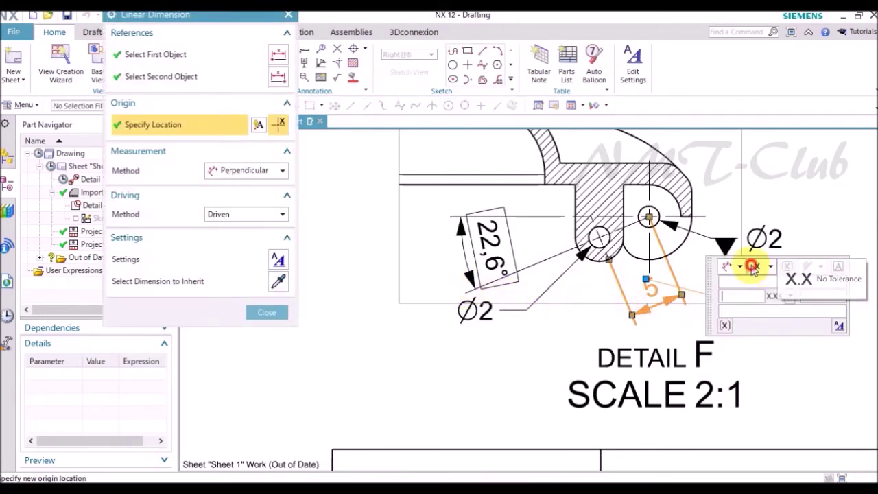
pyautogui.click(753, 267)
pyautogui.click(759, 406)
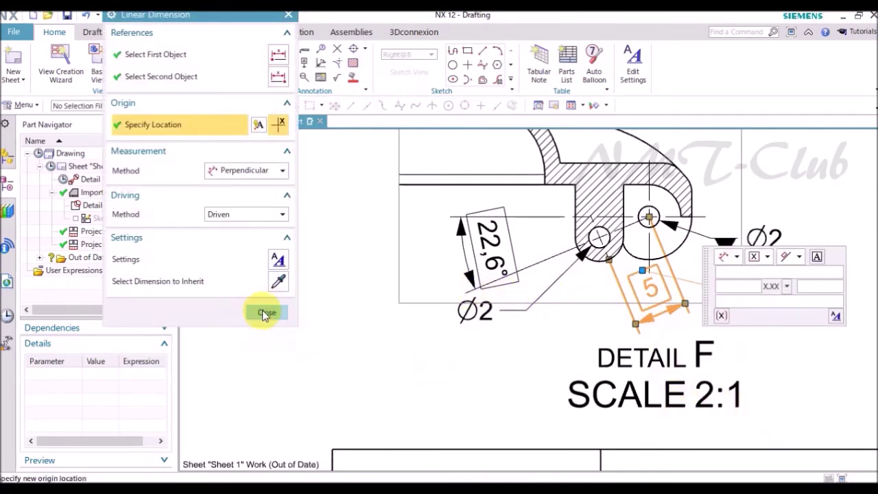
pyautogui.click(266, 313)
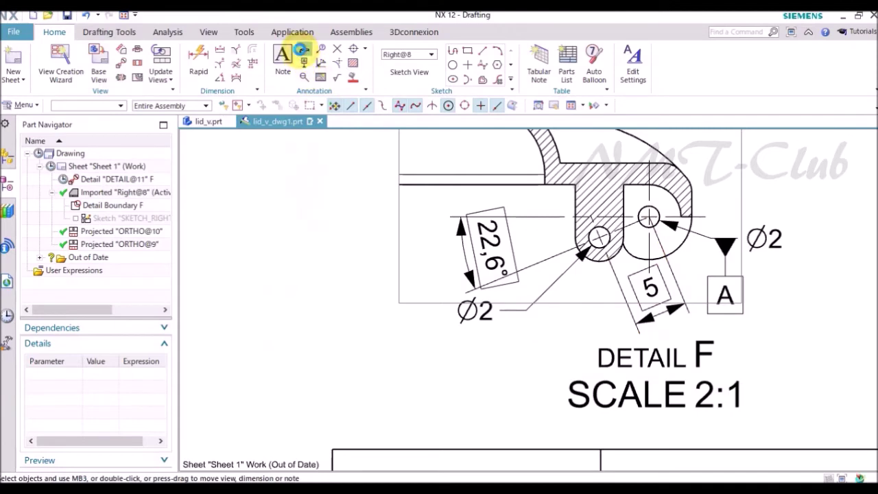
# Create a Ø0.2 position frame referencing datums A and B under the lower Ø2 note
pyautogui.click(304, 55)
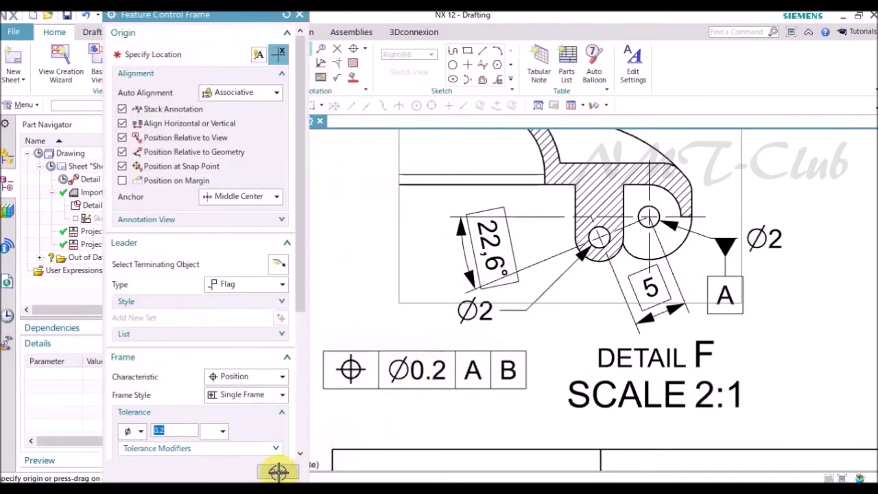
pyautogui.press('Tab')
pyautogui.click(278, 470)
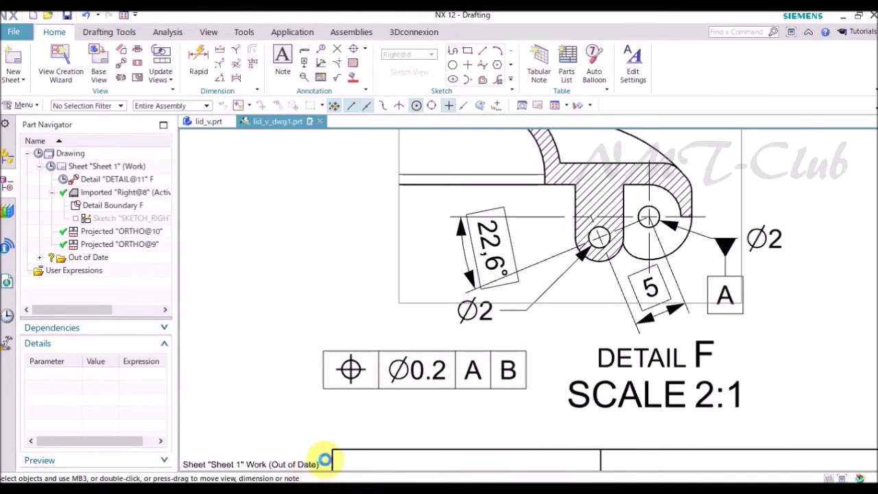
pyautogui.moveTo(363, 366)
pyautogui.mouseDown()
pyautogui.moveTo(486, 312)
pyautogui.moveTo(396, 317)
pyautogui.mouseUp()
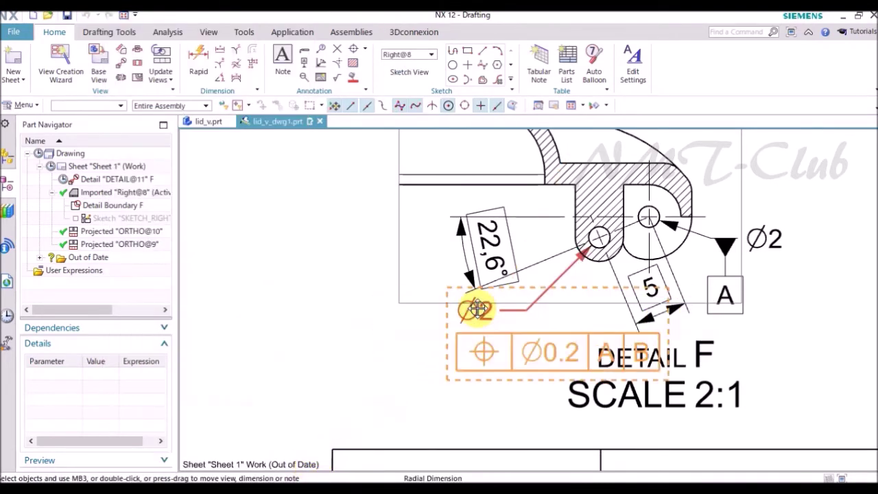
# Reposition the lower Ø2 note together with its position frame
pyautogui.scroll(-5, 411, 254)
pyautogui.scroll(3, 513, 264)
pyautogui.scroll(2, 522, 243)
pyautogui.scroll(-2, 523, 243)
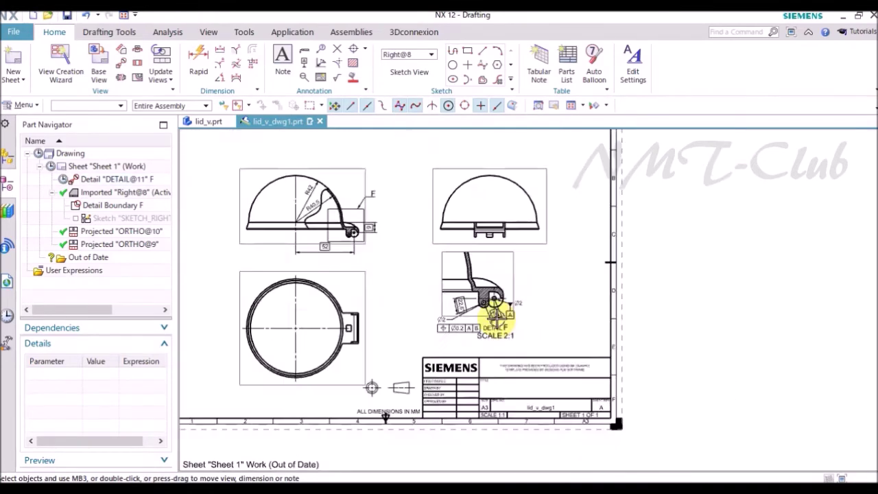
pyautogui.scroll(4, 505, 290)
pyautogui.scroll(2, 333, 288)
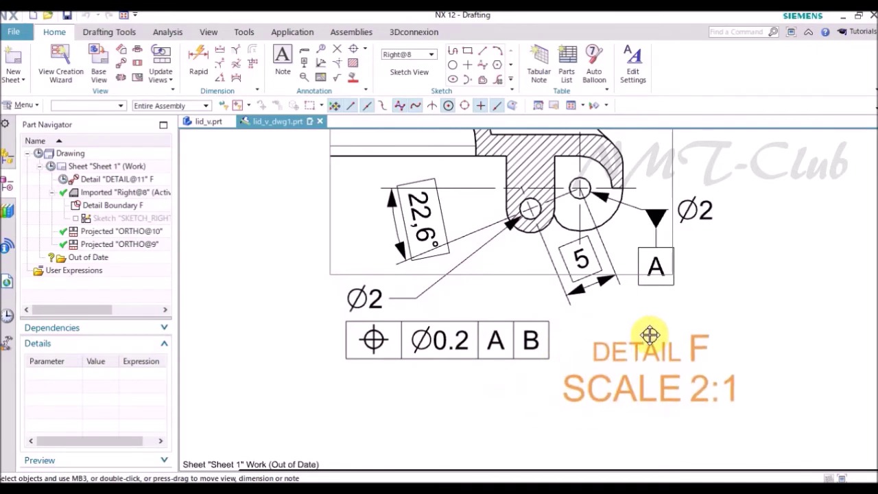
pyautogui.scroll(-1, 521, 326)
pyautogui.scroll(1, 425, 312)
pyautogui.moveTo(384, 312); pyautogui.dragTo(405, 315)
# Add a horizontal 4,5 width dimension above Detail F, from outer wall to inner corner
pyautogui.scroll(1, 583, 288)
pyautogui.scroll(-1, 459, 343)
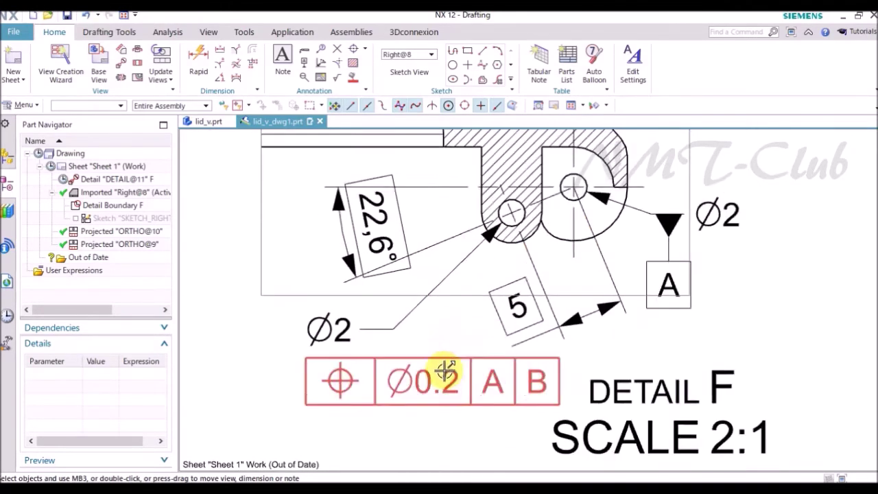
pyautogui.scroll(-1, 454, 353)
pyautogui.scroll(-1, 487, 288)
pyautogui.press('d')
pyautogui.click(246, 200)
pyautogui.click(235, 229)
pyautogui.scroll(2, 454, 259)
pyautogui.click(414, 310)
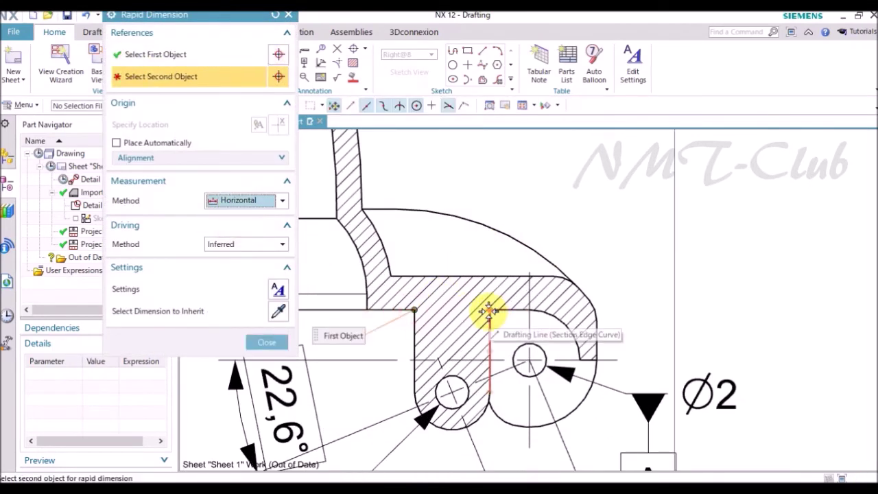
pyautogui.click(490, 311)
pyautogui.scroll(-2, 513, 260)
pyautogui.click(525, 218)
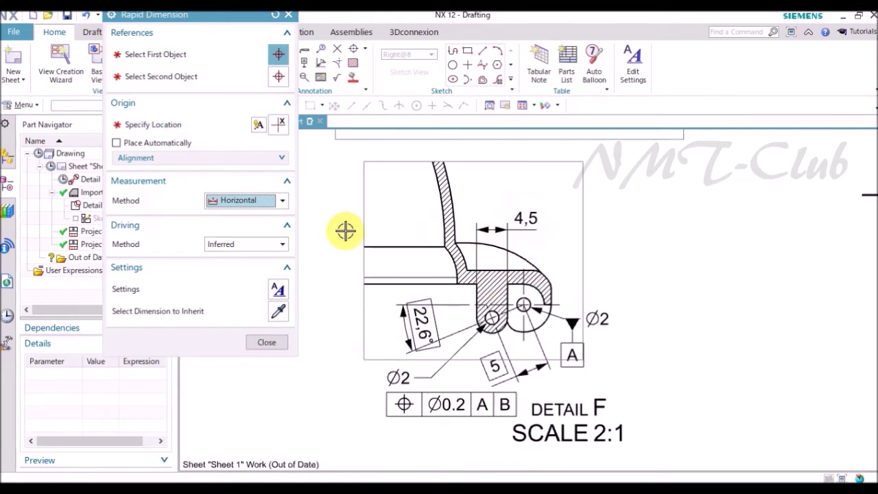
# Dimension the hinge hook's outer arc with an R4 radius
pyautogui.click(240, 201)
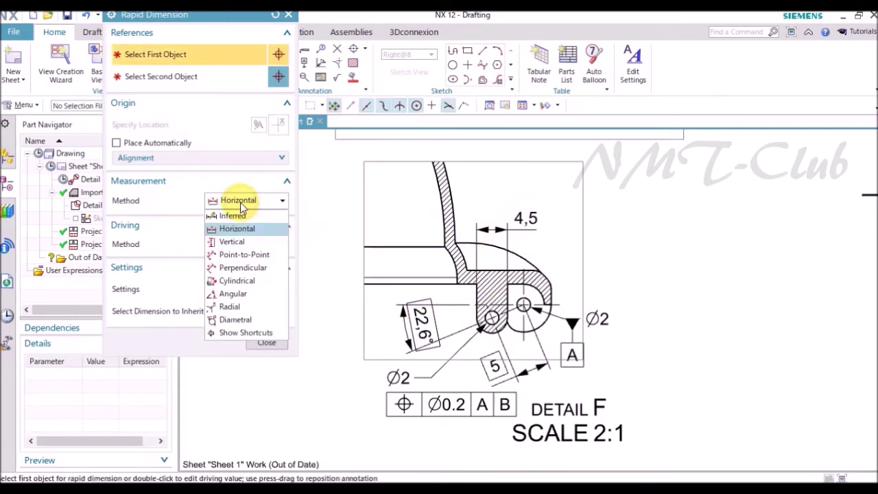
pyautogui.click(229, 306)
pyautogui.scroll(3, 506, 297)
pyautogui.click(505, 298)
pyautogui.click(532, 319)
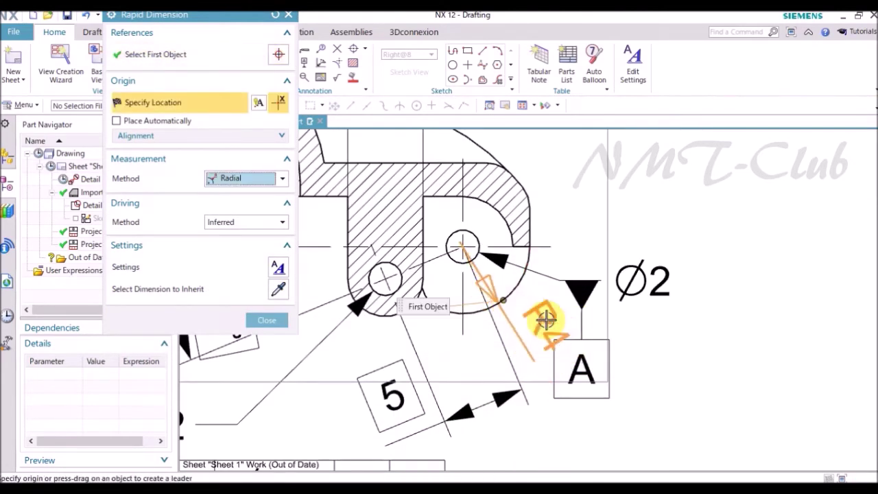
pyautogui.click(543, 310)
pyautogui.click(267, 320)
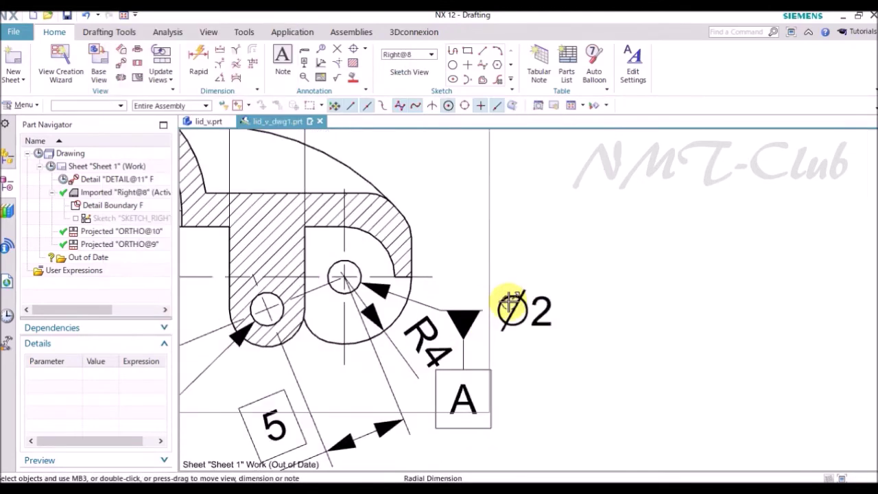
# Move the Ø2 datum note further to the right
pyautogui.scroll(2, 505, 304)
pyautogui.moveTo(525, 314); pyautogui.dragTo(591, 303)
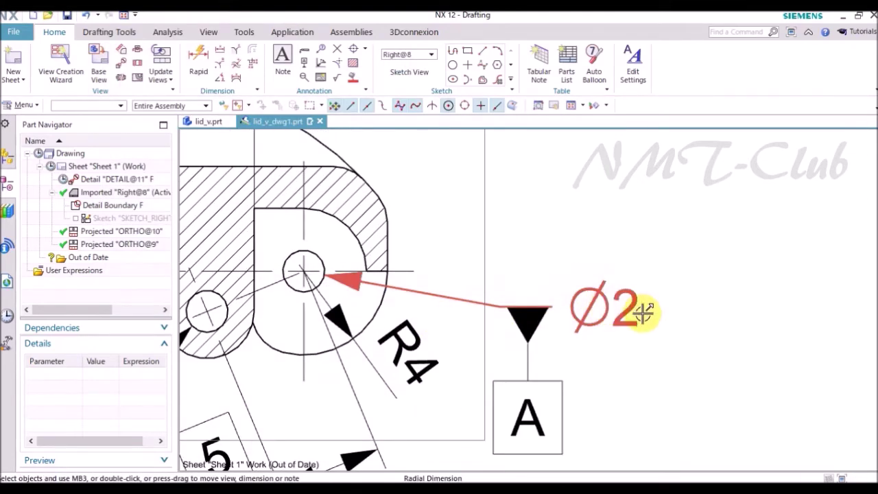
pyautogui.scroll(2, 396, 336)
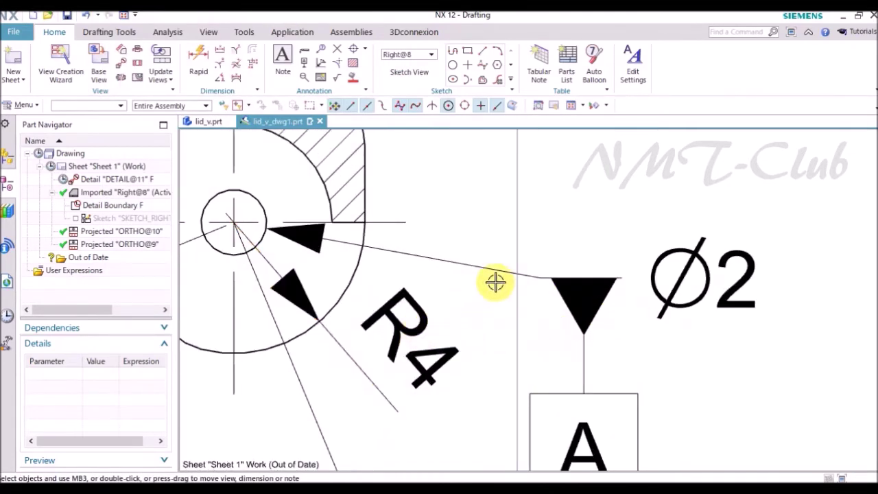
pyautogui.scroll(-3, 459, 328)
pyautogui.scroll(-2, 459, 327)
# Add an R6,5 radius on the curved wall fillet and fit the whole sheet in view
pyautogui.press('F4')
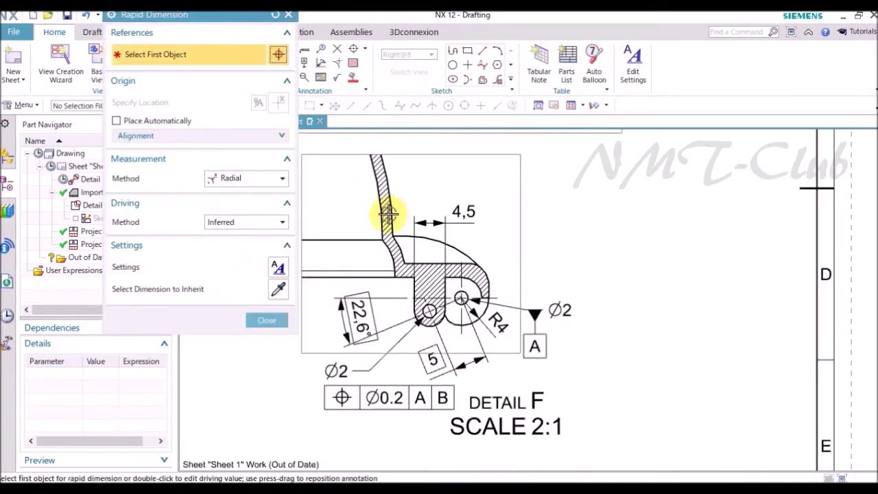
pyautogui.scroll(3, 388, 215)
pyautogui.click(386, 275)
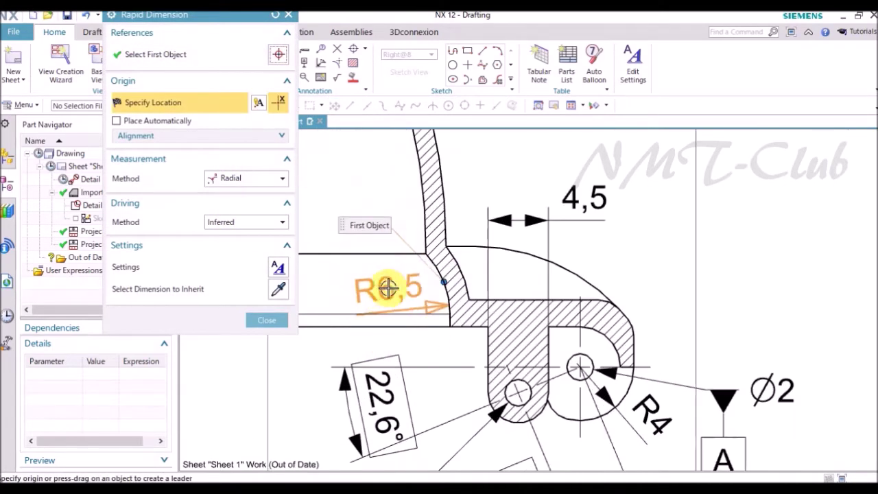
pyautogui.click(376, 285)
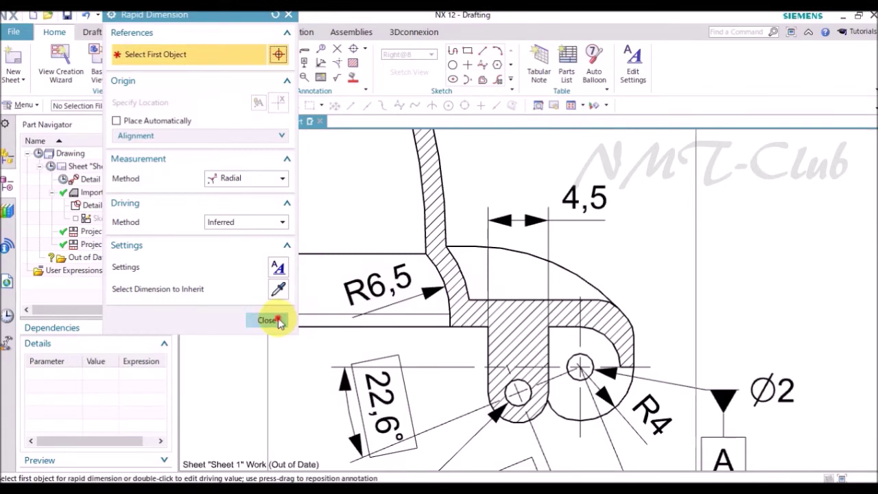
pyautogui.click(267, 320)
pyautogui.scroll(-2, 578, 260)
pyautogui.scroll(-1, 581, 256)
pyautogui.scroll(-1, 610, 272)
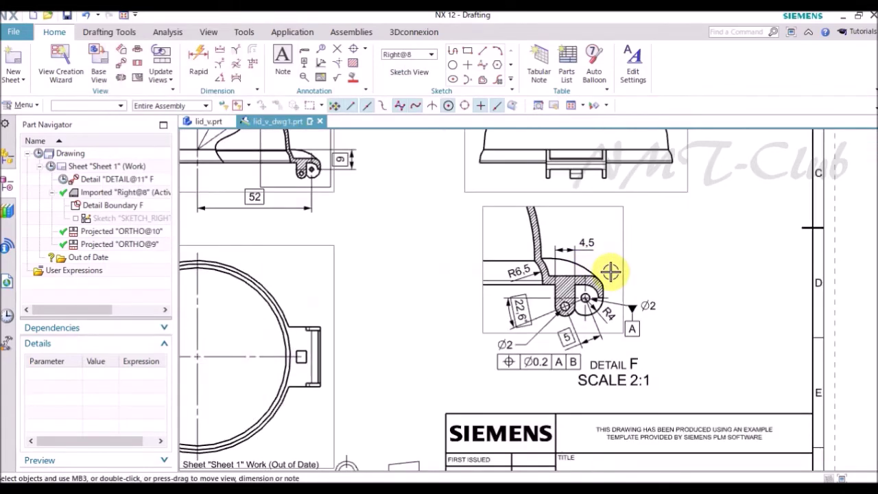
pyautogui.click(570, 107)
# Place a vertical 5,5 dimension beside the tab's small rectangle
pyautogui.press('d')
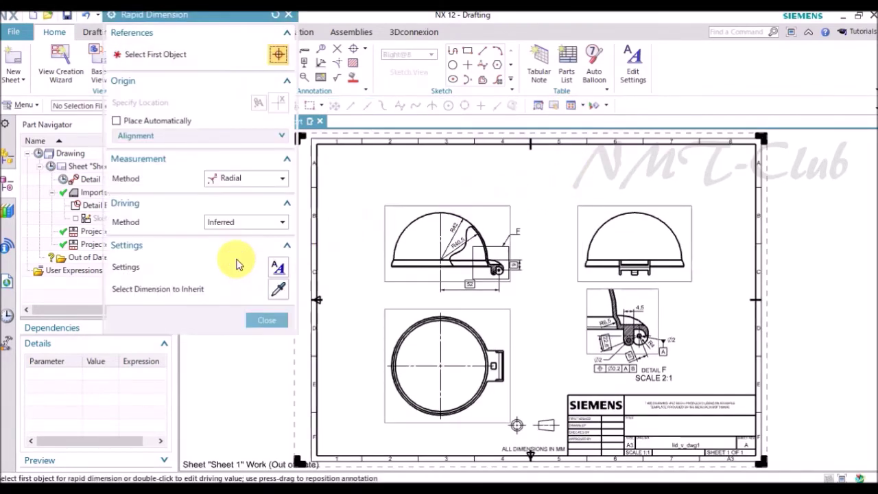
pyautogui.click(242, 178)
pyautogui.click(231, 219)
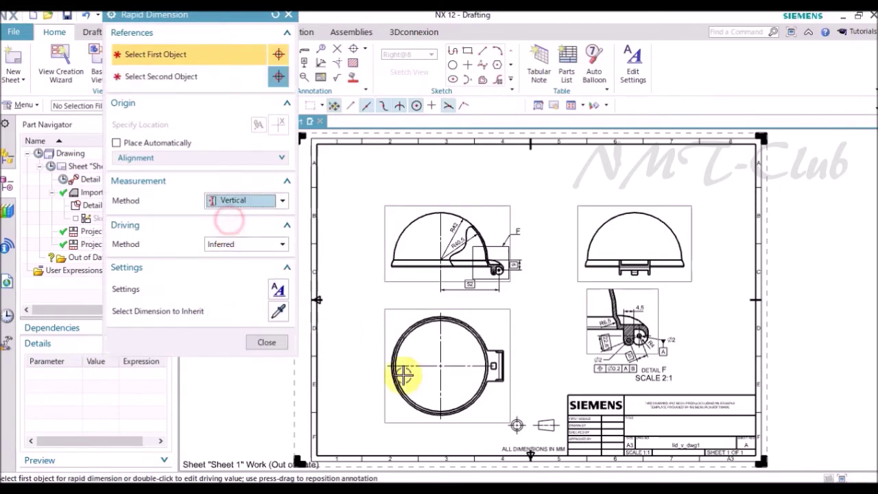
pyautogui.scroll(5, 551, 345)
pyautogui.scroll(2, 466, 267)
pyautogui.click(467, 270)
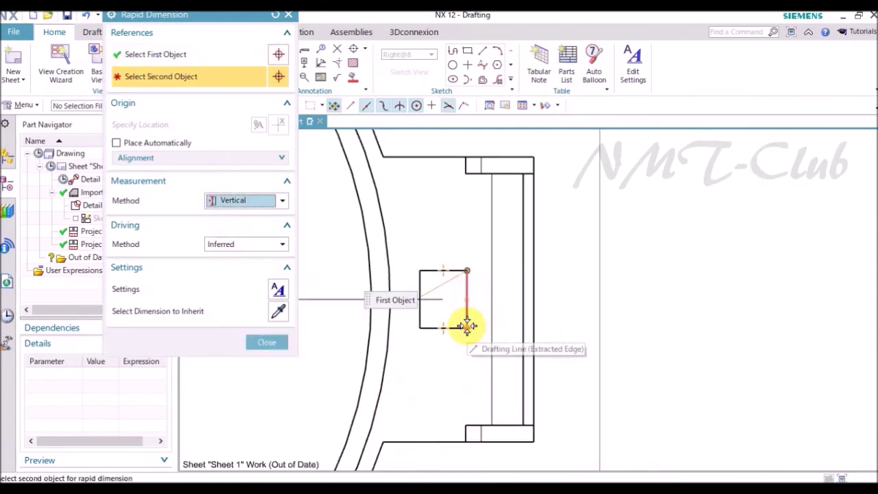
pyautogui.click(466, 325)
pyautogui.scroll(-3, 528, 309)
pyautogui.click(575, 255)
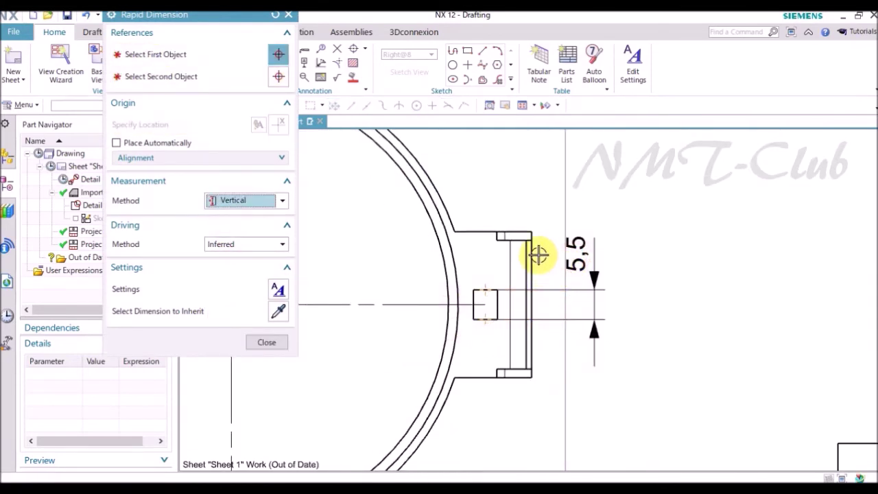
# Add vertical 24 and overall 27,2 dimensions outside the 5,5 across the tab
pyautogui.scroll(3, 532, 247)
pyautogui.click(524, 232)
pyautogui.scroll(-1, 499, 345)
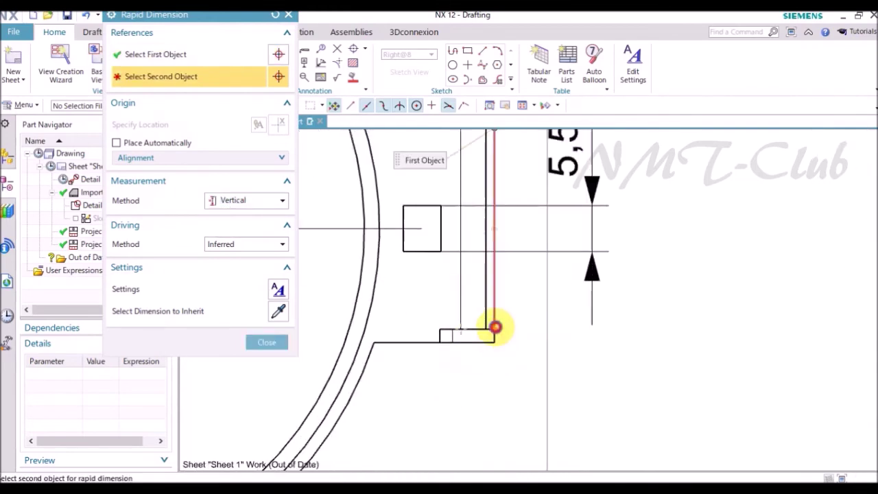
pyautogui.click(495, 325)
pyautogui.scroll(-1, 580, 267)
pyautogui.scroll(1, 600, 269)
pyautogui.click(601, 269)
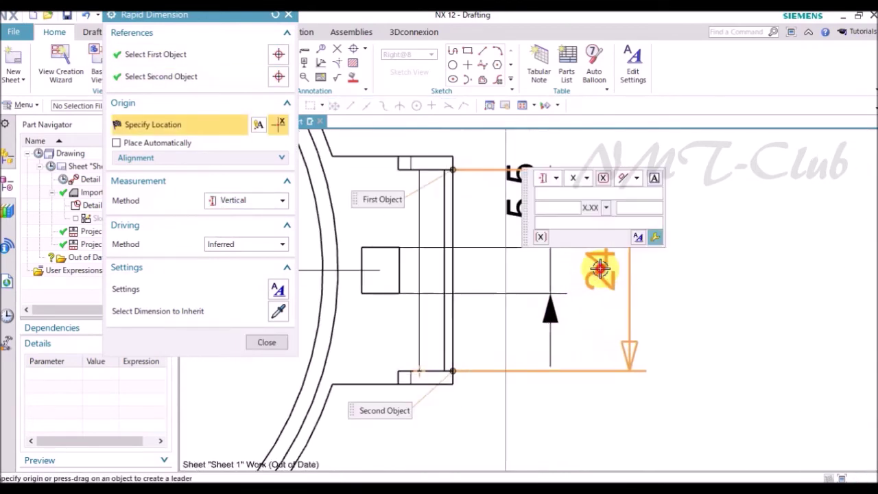
pyautogui.click(453, 158)
pyautogui.click(446, 384)
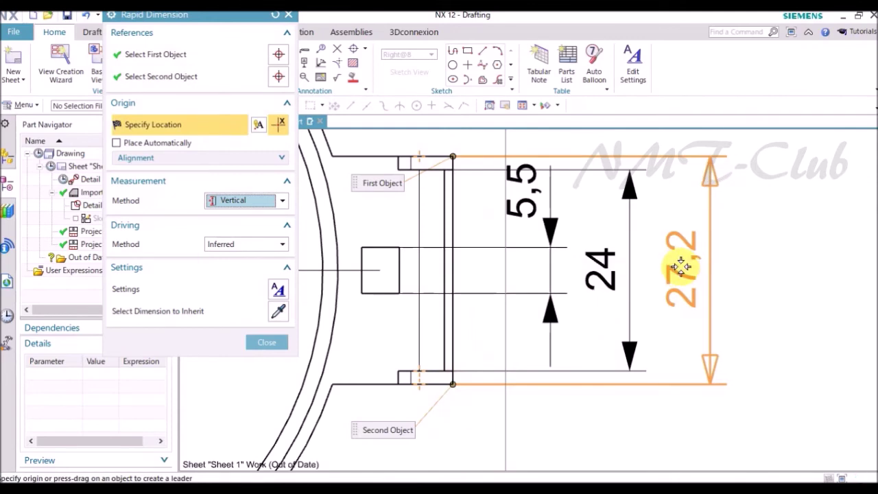
pyautogui.click(679, 266)
pyautogui.click(266, 341)
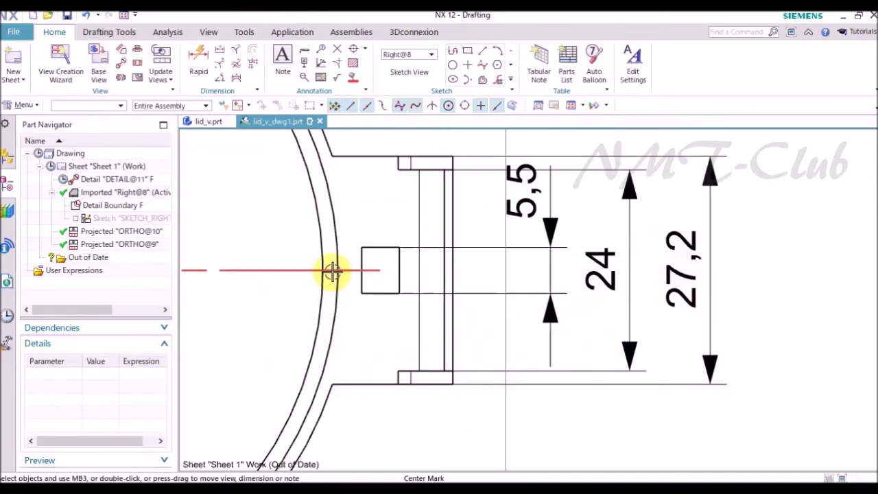
# Add a centre mark through the tab's arc
pyautogui.doubleClick(308, 283)
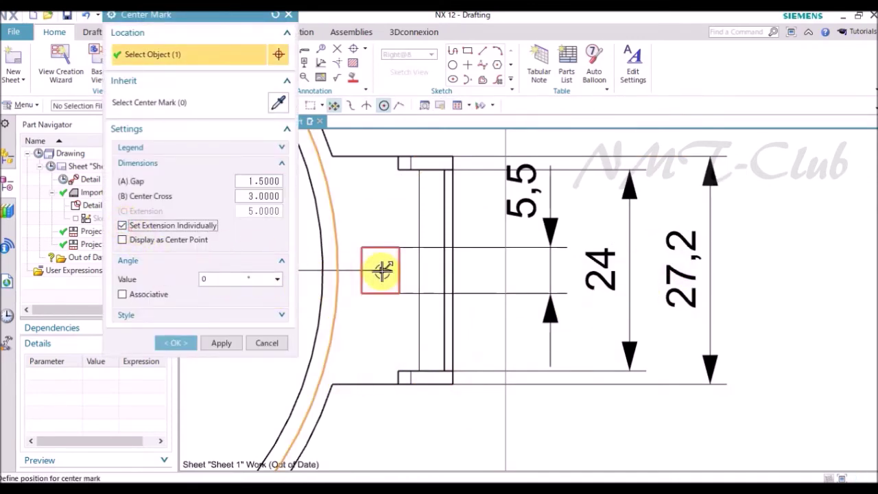
pyautogui.click(175, 342)
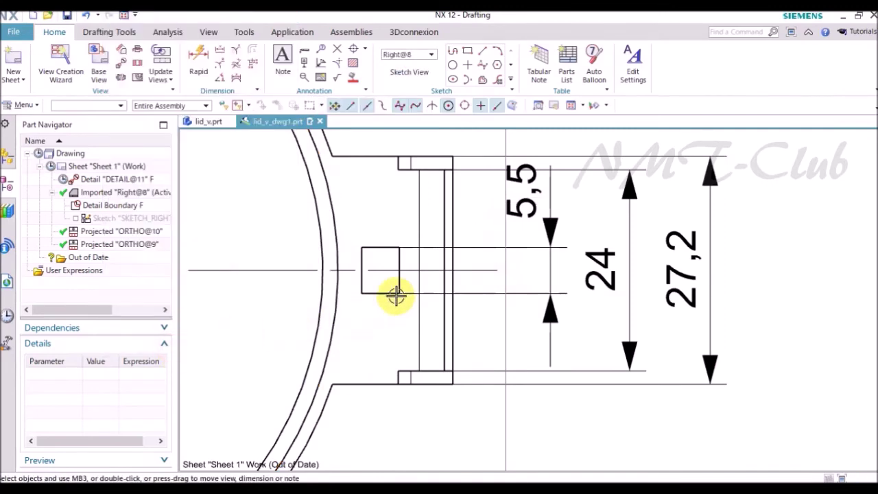
pyautogui.scroll(1, 480, 237)
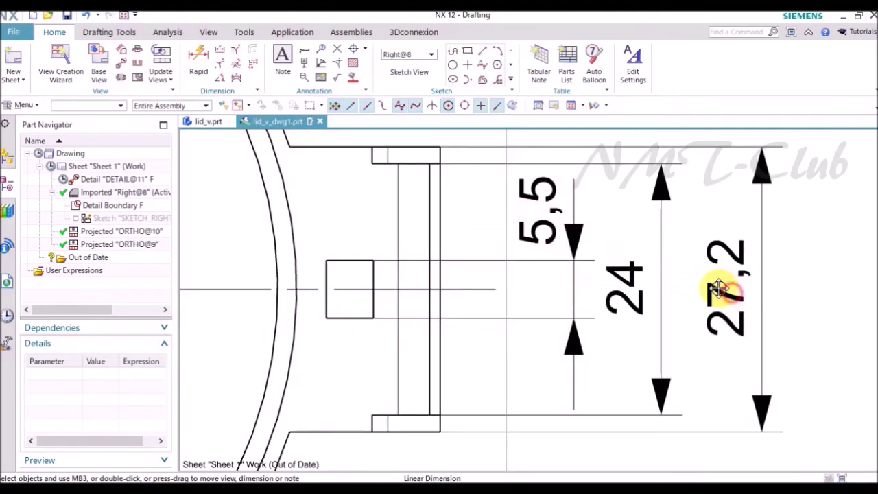
pyautogui.scroll(-2, 470, 178)
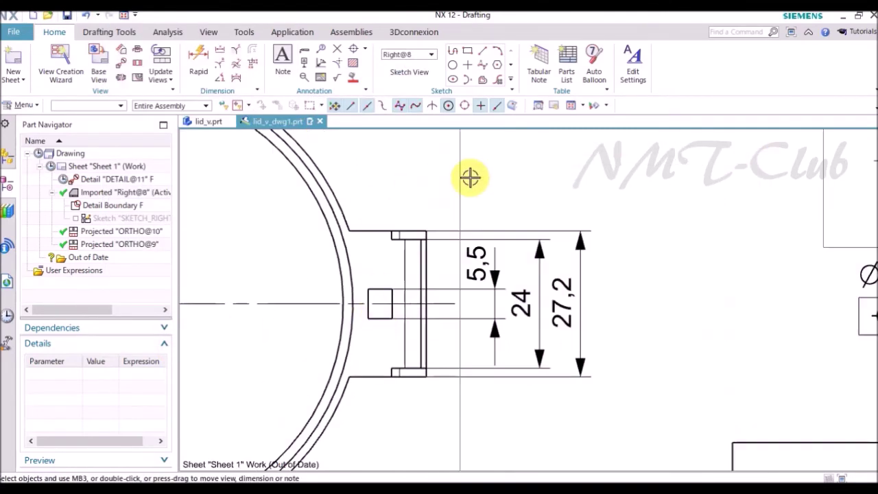
# Attach a datum B feature symbol to the 27,2 dimension above the tab
pyautogui.click(321, 63)
pyautogui.doubleClick(253, 348)
pyautogui.write('B')
pyautogui.scroll(2, 480, 246)
pyautogui.moveTo(545, 279); pyautogui.dragTo(549, 160)
pyautogui.click(548, 159)
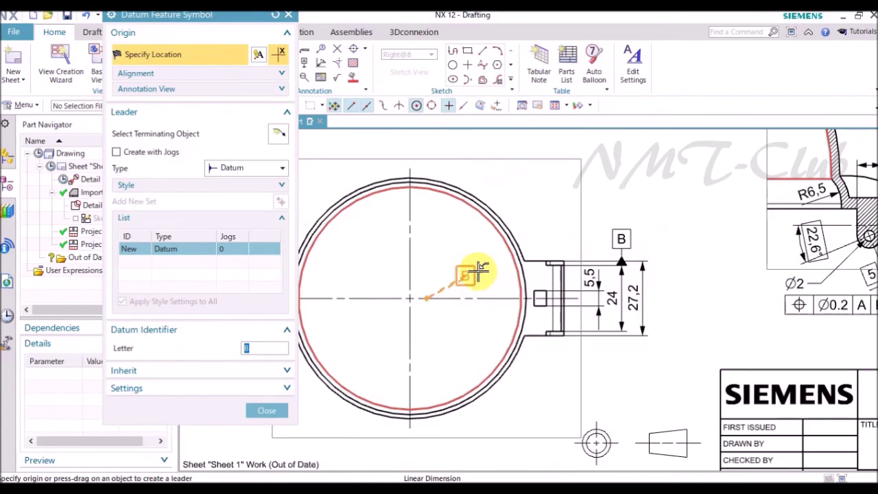
pyautogui.middleClick(478, 271)
pyautogui.scroll(5, 480, 270)
pyautogui.scroll(-3, 583, 254)
# Dimension the outer circle Ø84,6 with a shouldered leader and place the Ø0.2 A B position frame
pyautogui.press('d')
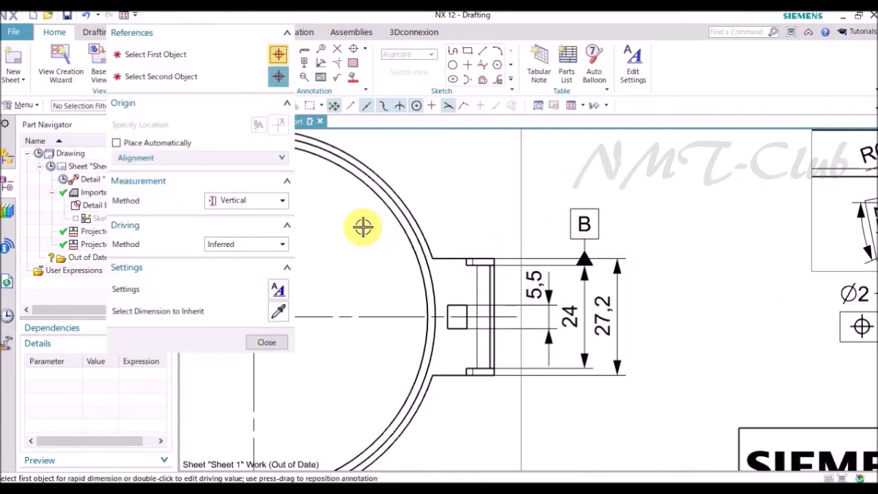
pyautogui.click(234, 201)
pyautogui.click(235, 319)
pyautogui.scroll(-5, 439, 295)
pyautogui.scroll(6, 526, 280)
pyautogui.scroll(-1, 544, 269)
pyautogui.click(567, 252)
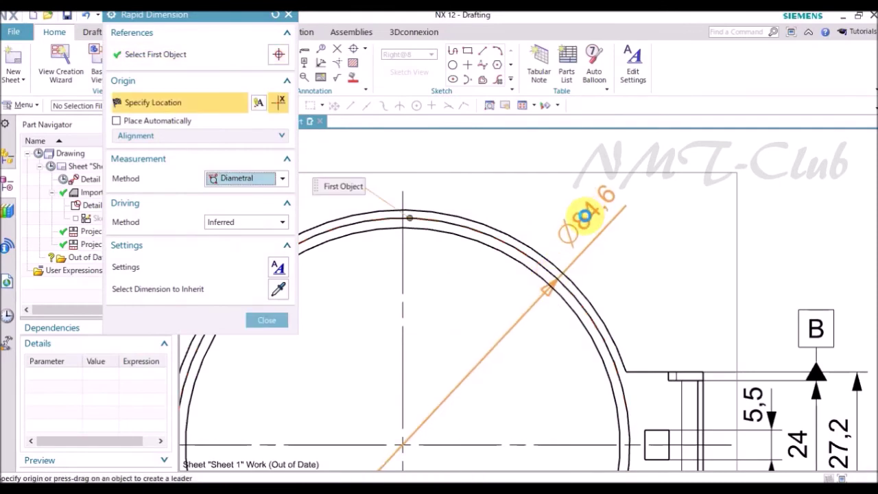
pyautogui.click(610, 264)
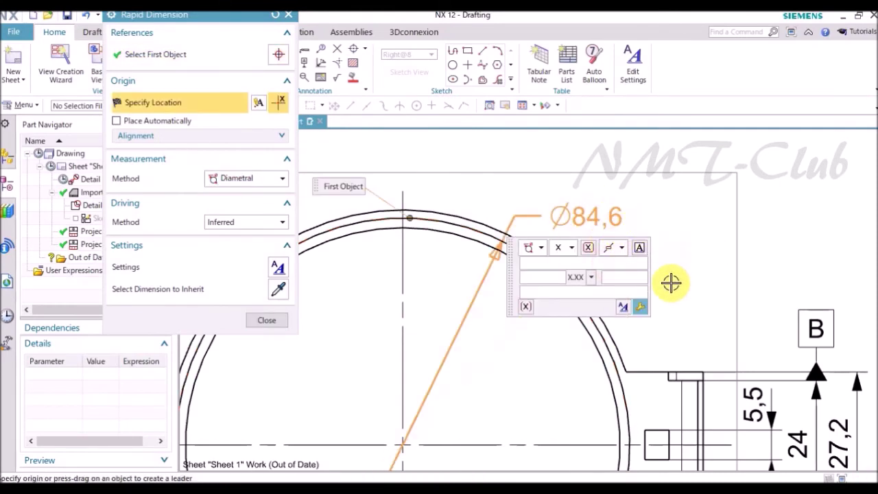
pyautogui.click(662, 229)
pyautogui.middleClick(599, 216)
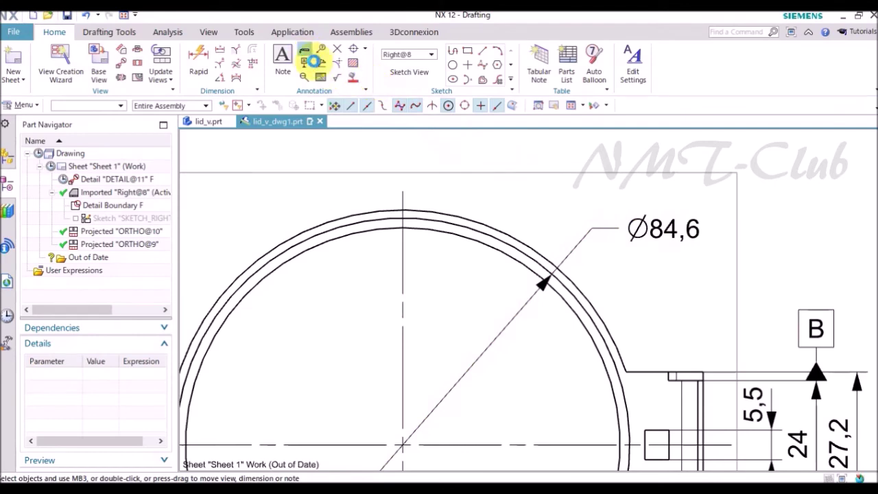
pyautogui.click(640, 294)
pyautogui.middleClick(640, 295)
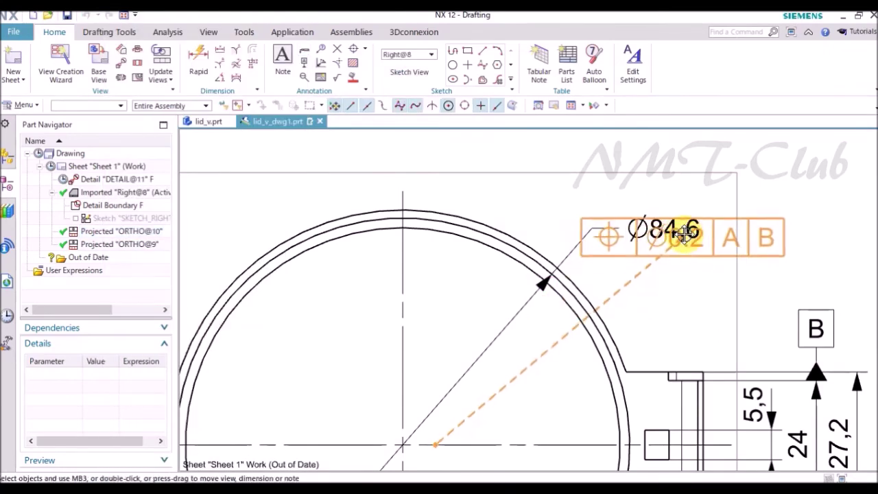
# Move the position tolerance frame under the Ø84,6 dimension
pyautogui.moveTo(663, 278); pyautogui.dragTo(617, 226)
pyautogui.scroll(-3, 594, 212)
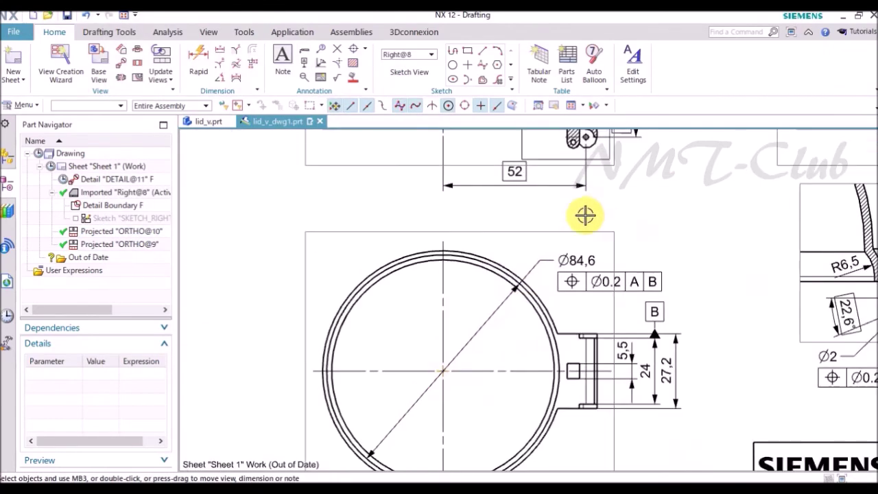
pyautogui.scroll(-2, 382, 294)
pyautogui.scroll(-2, 382, 295)
pyautogui.scroll(4, 525, 215)
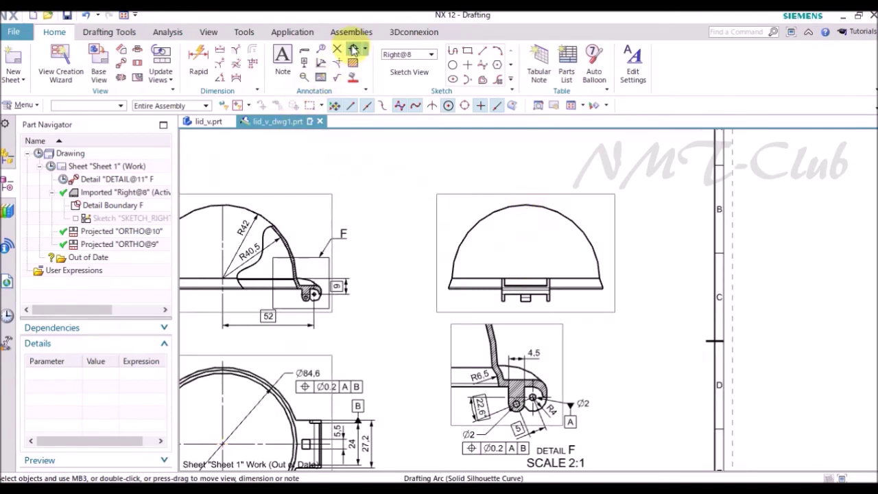
# Add a centre mark on the dome arc with shortened left and right extensions
pyautogui.click(353, 49)
pyautogui.scroll(2, 537, 237)
pyautogui.scroll(2, 591, 359)
pyautogui.click(577, 354)
pyautogui.scroll(-2, 552, 307)
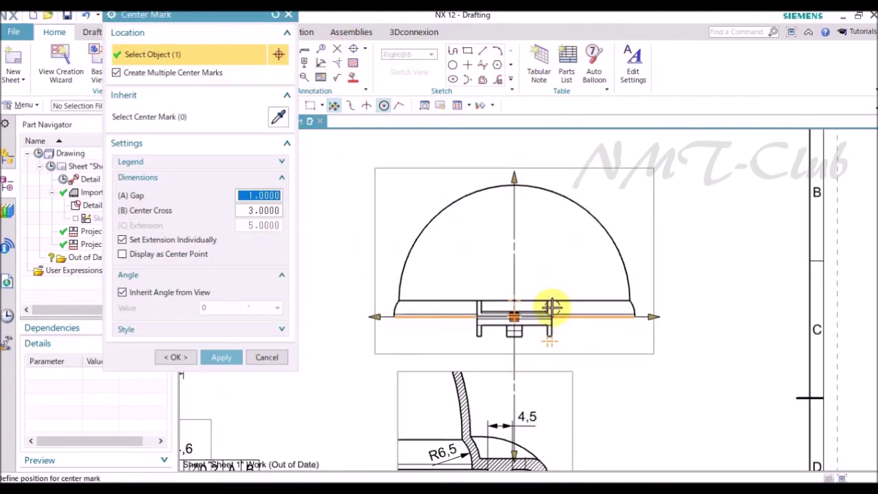
pyautogui.moveTo(370, 316); pyautogui.dragTo(528, 322)
pyautogui.moveTo(658, 318); pyautogui.dragTo(603, 327)
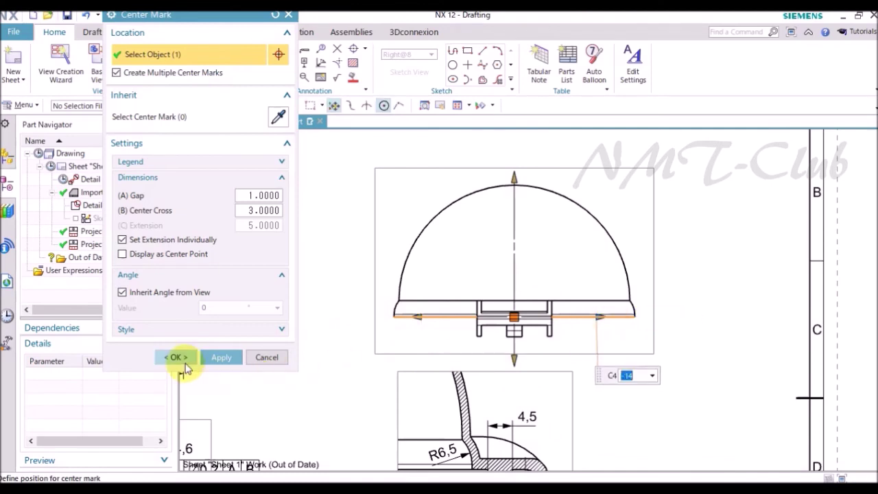
pyautogui.click(179, 360)
# Place a horizontal 24 width dimension above the bottom tab and fit the sheet in view
pyautogui.press('d')
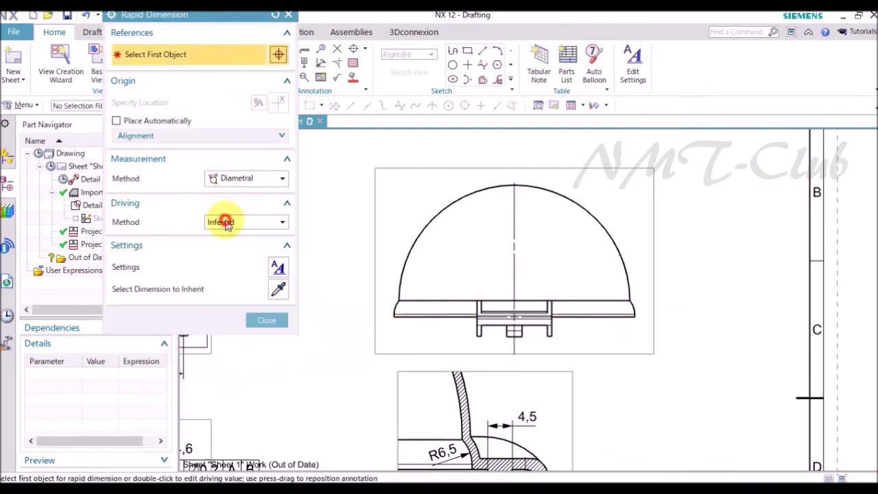
pyautogui.click(236, 178)
pyautogui.click(231, 203)
pyautogui.scroll(5, 448, 299)
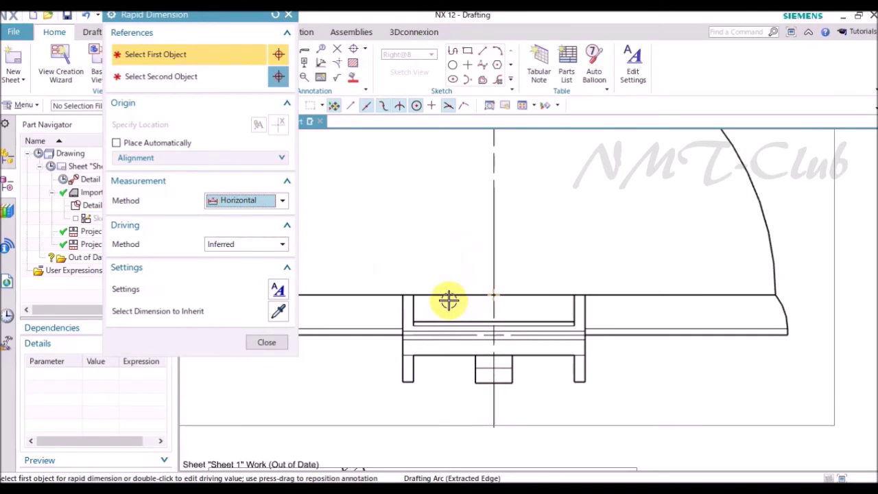
pyautogui.scroll(2, 381, 301)
pyautogui.click(379, 292)
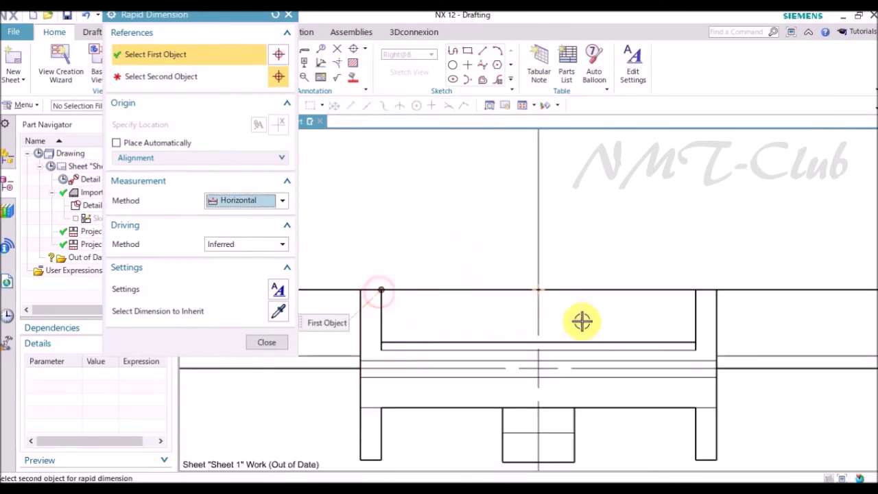
pyautogui.click(693, 293)
pyautogui.click(469, 162)
pyautogui.click(267, 342)
pyautogui.scroll(-3, 568, 261)
pyautogui.scroll(-2, 569, 261)
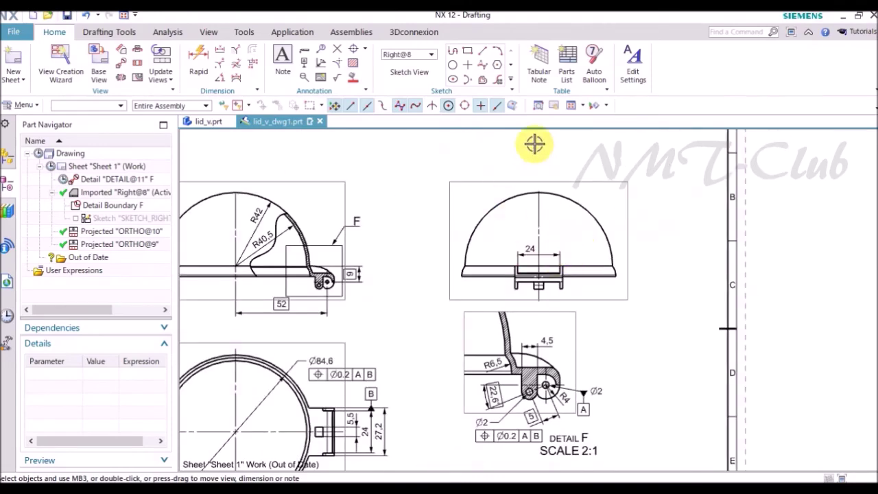
pyautogui.click(569, 108)
pyautogui.scroll(2, 549, 391)
pyautogui.scroll(2, 550, 392)
pyautogui.scroll(1, 550, 391)
pyautogui.scroll(1, 550, 392)
pyautogui.scroll(1, 550, 391)
pyautogui.scroll(1, 550, 392)
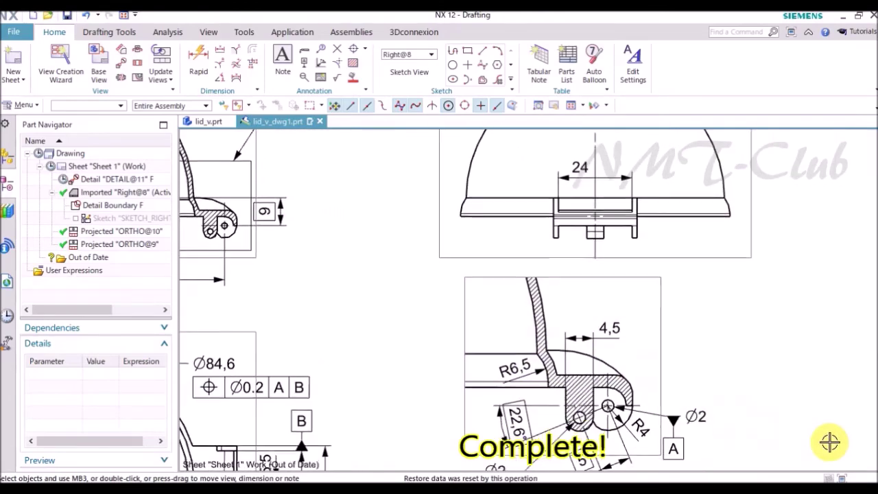